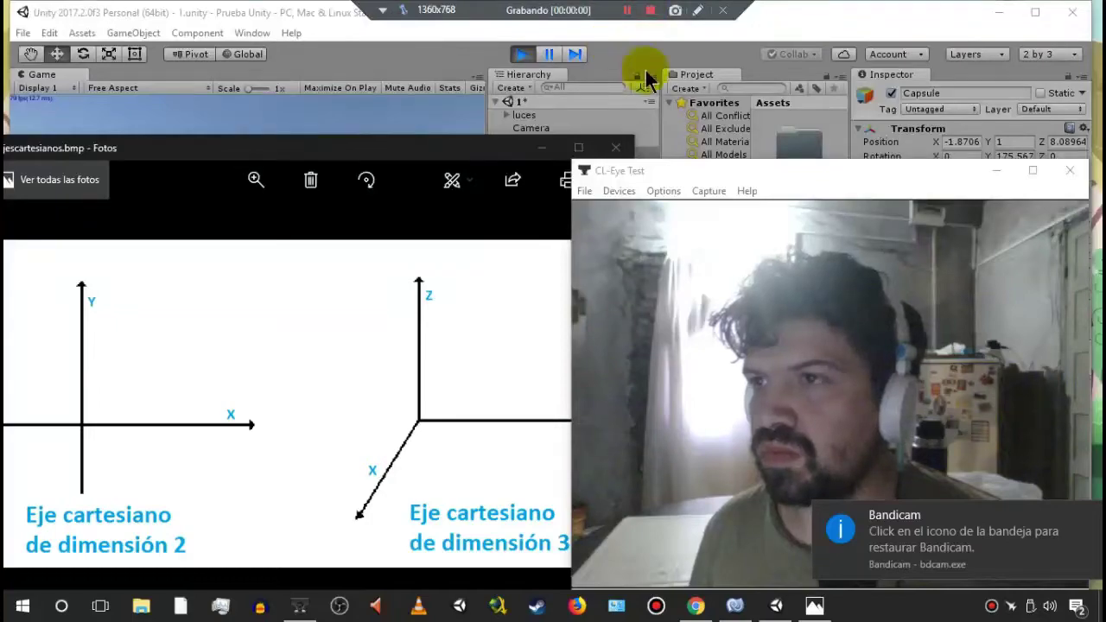
Dismiss the Bandicam notification and bring ejescartesianos.bmp to the front in Photos.
left_click(1088, 517)
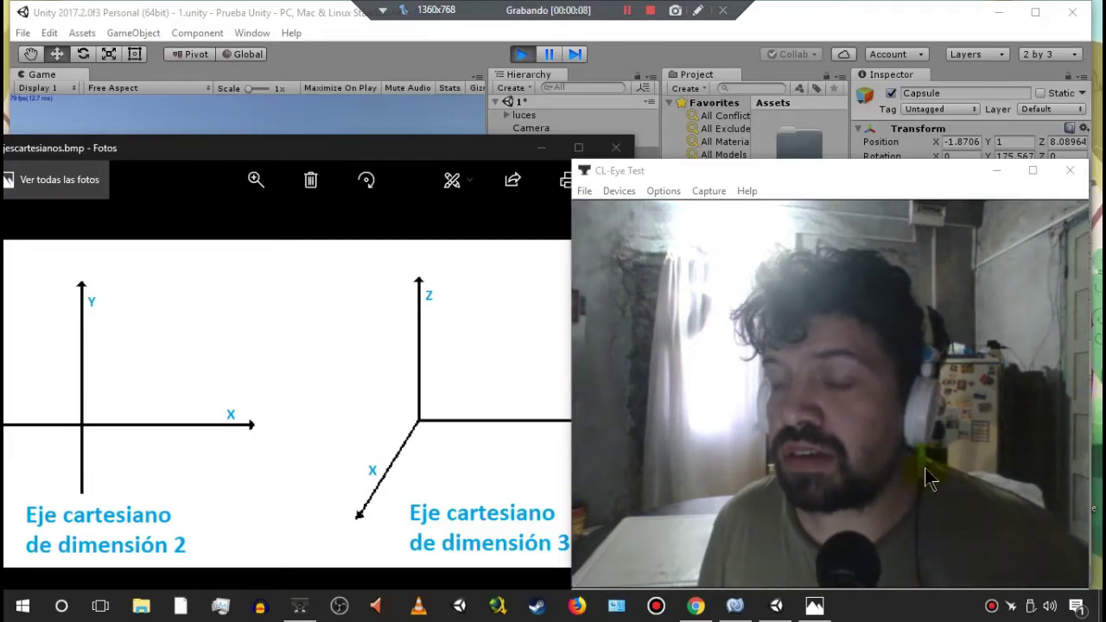
left_click(541, 153)
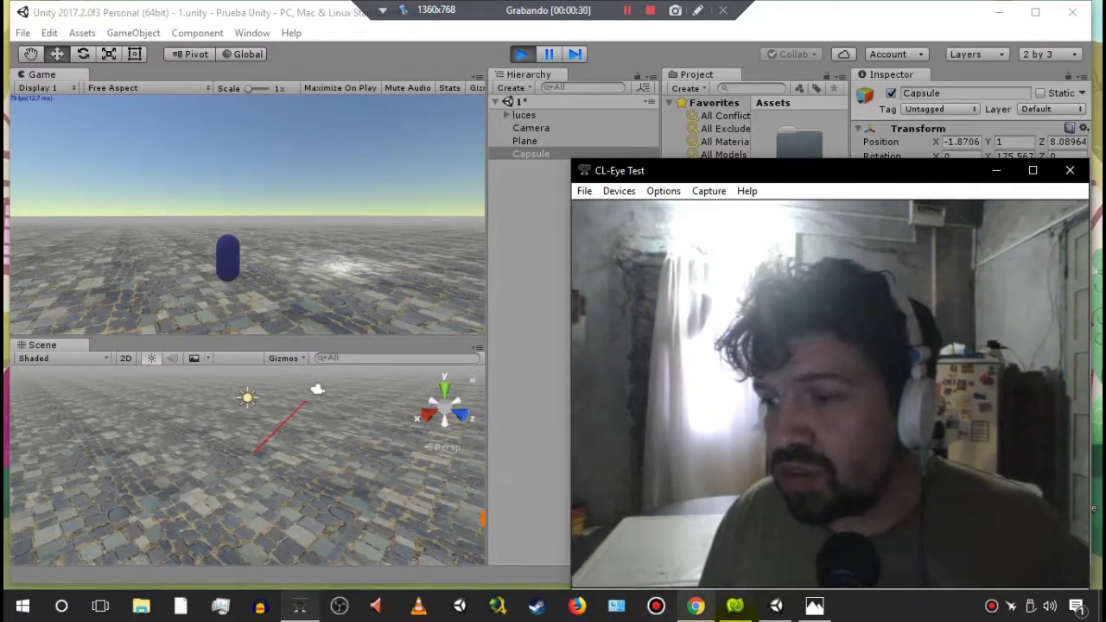
left_click(814, 606)
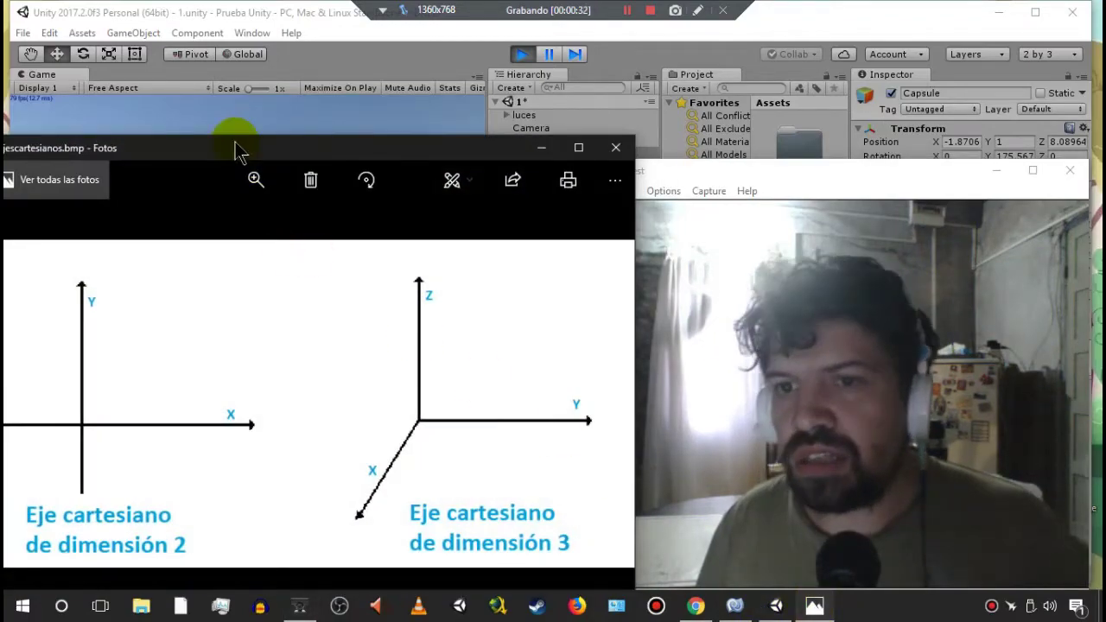
Drag the Photos window left, then right, until both the 2D and 3D axes diagrams are fully visible.
left_click_drag(242, 148, 163, 123)
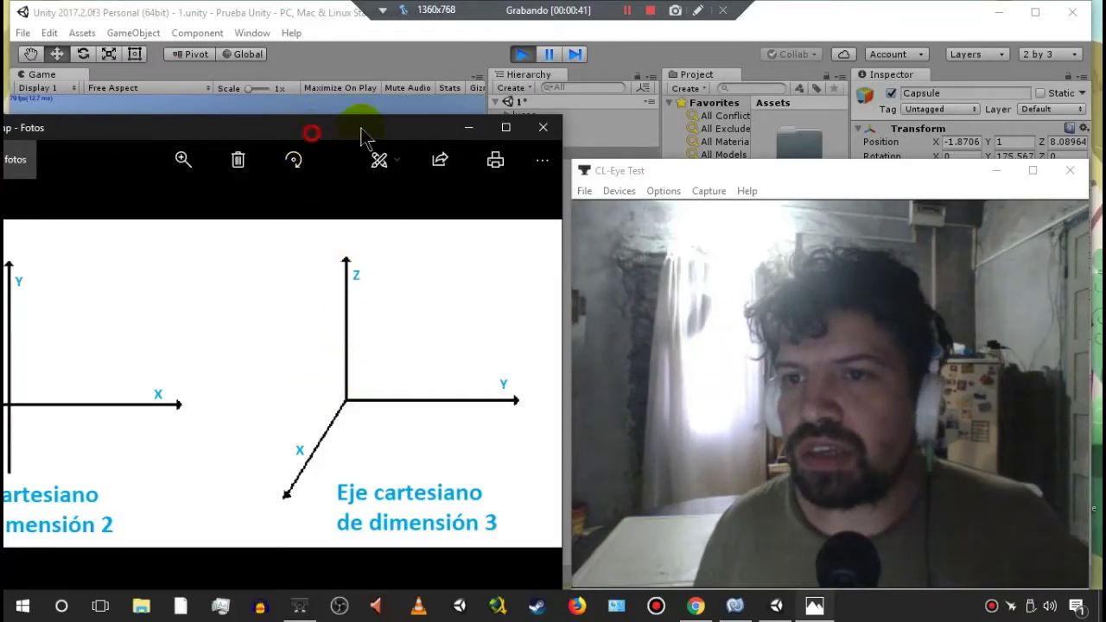
left_click_drag(366, 136, 427, 139)
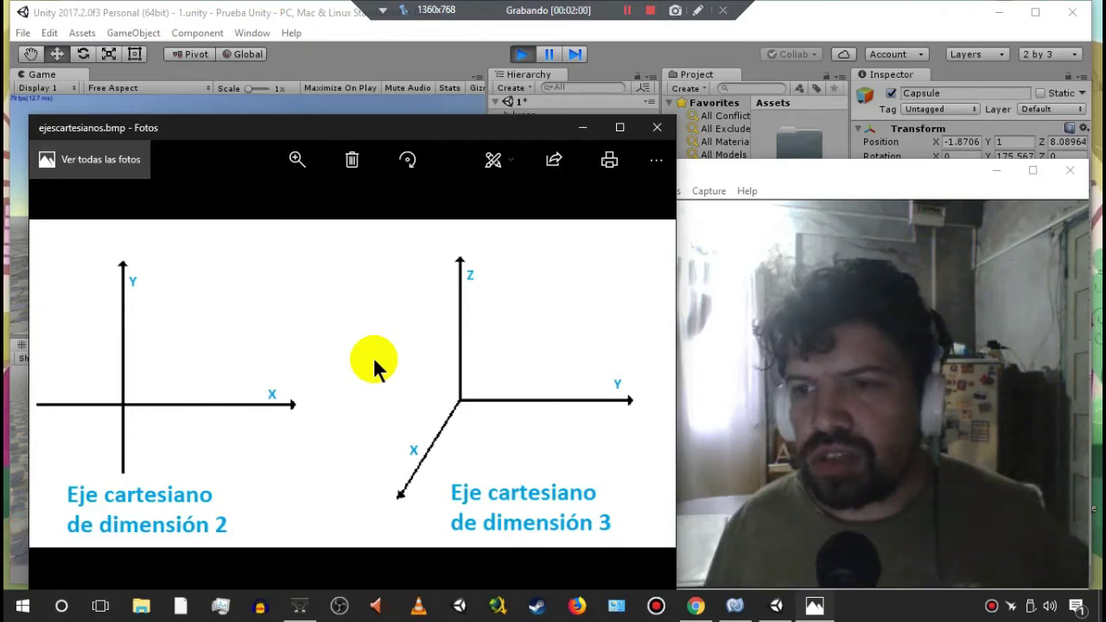
Close Photos and view the ejes.png axes image tab in Chrome.
left_click(644, 134)
left_click(699, 605)
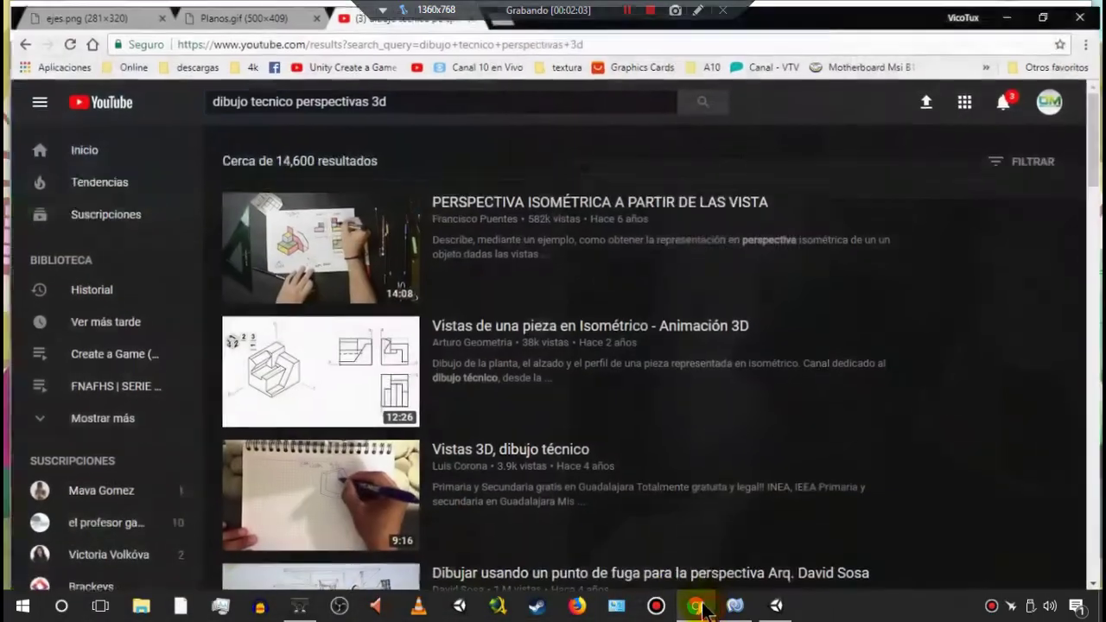
left_click(698, 606)
left_click(699, 606)
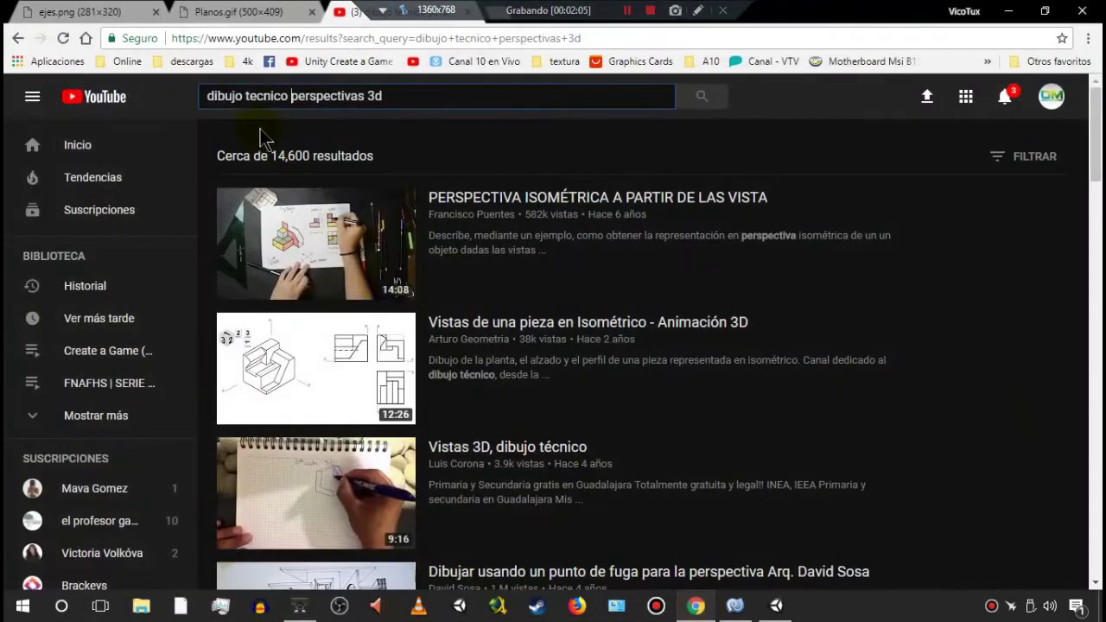
left_click(240, 19)
left_click(124, 16)
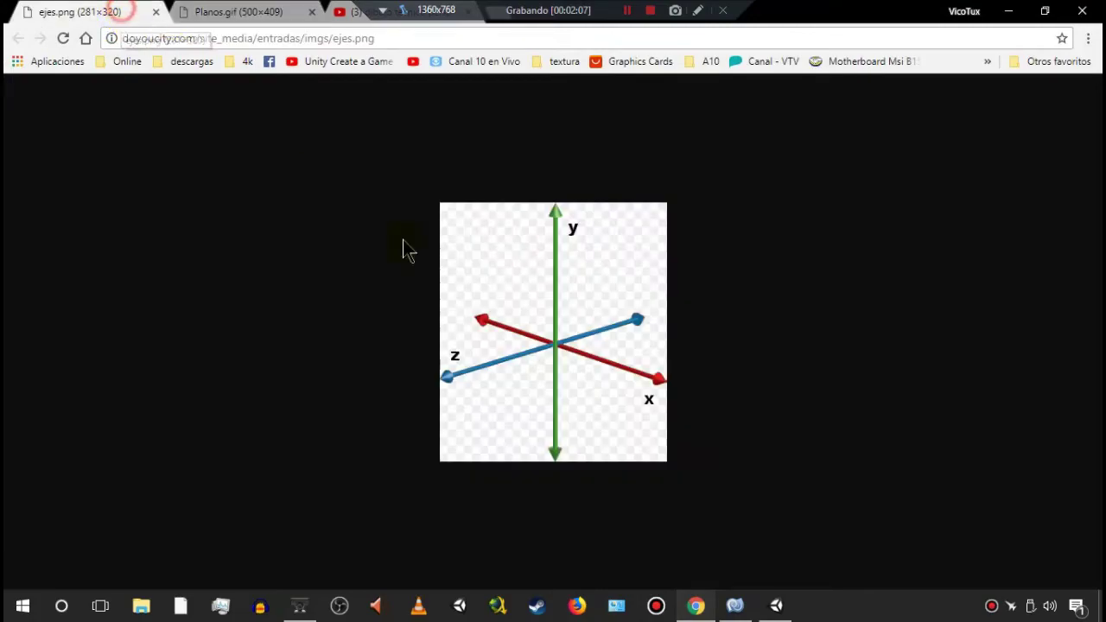
Glance at Unity and the webcam window, return to ejes.png, then minimize Chrome.
left_click(776, 605)
left_click(776, 606)
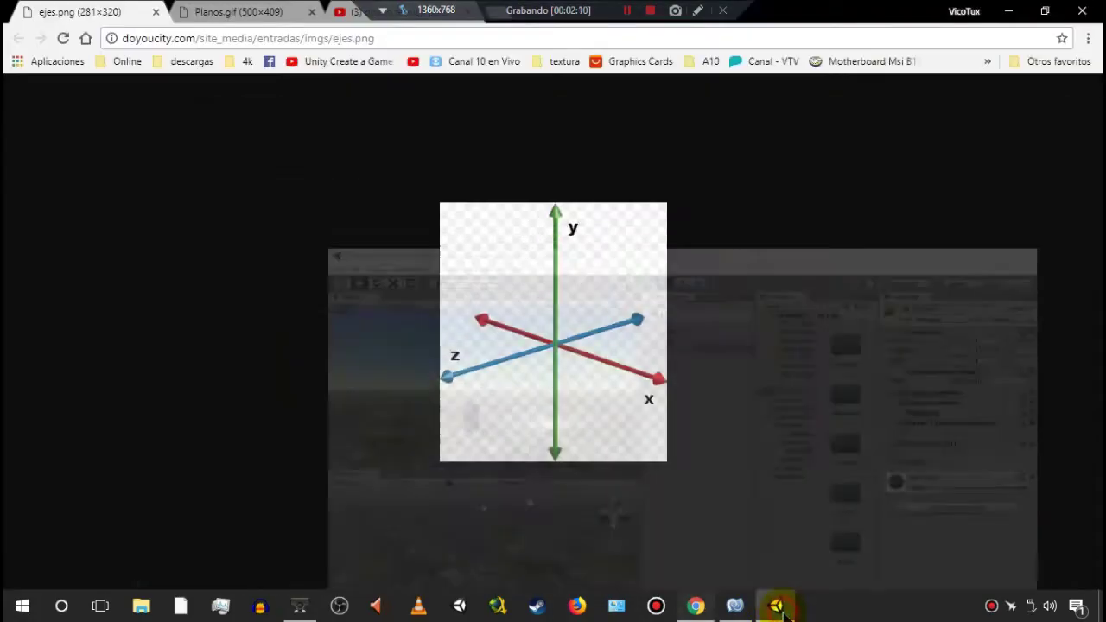
left_click(299, 606)
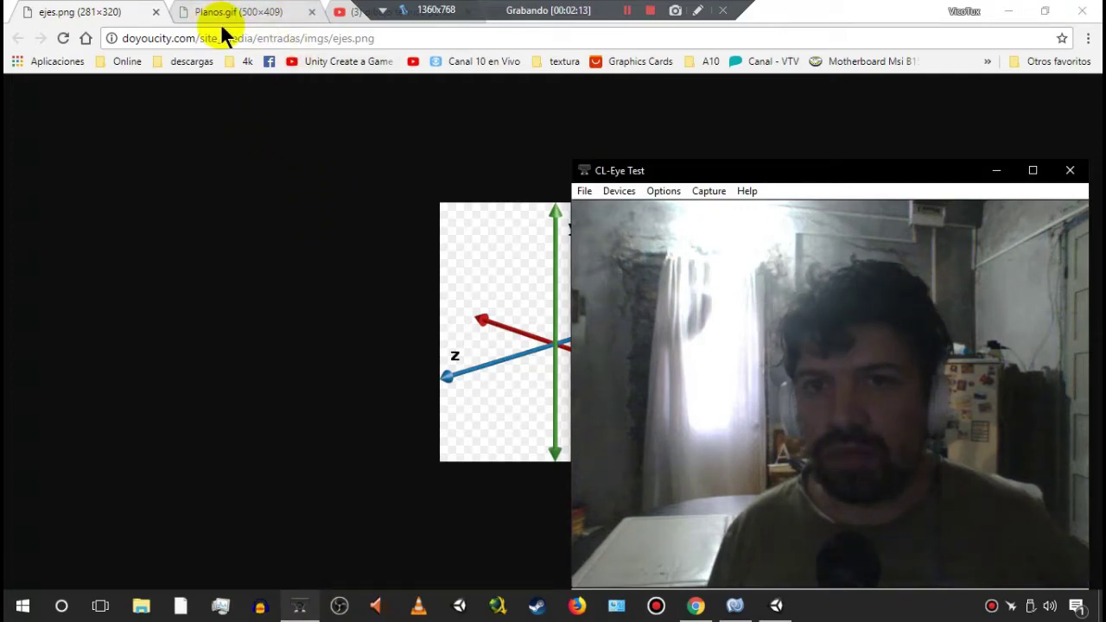
left_click(121, 14)
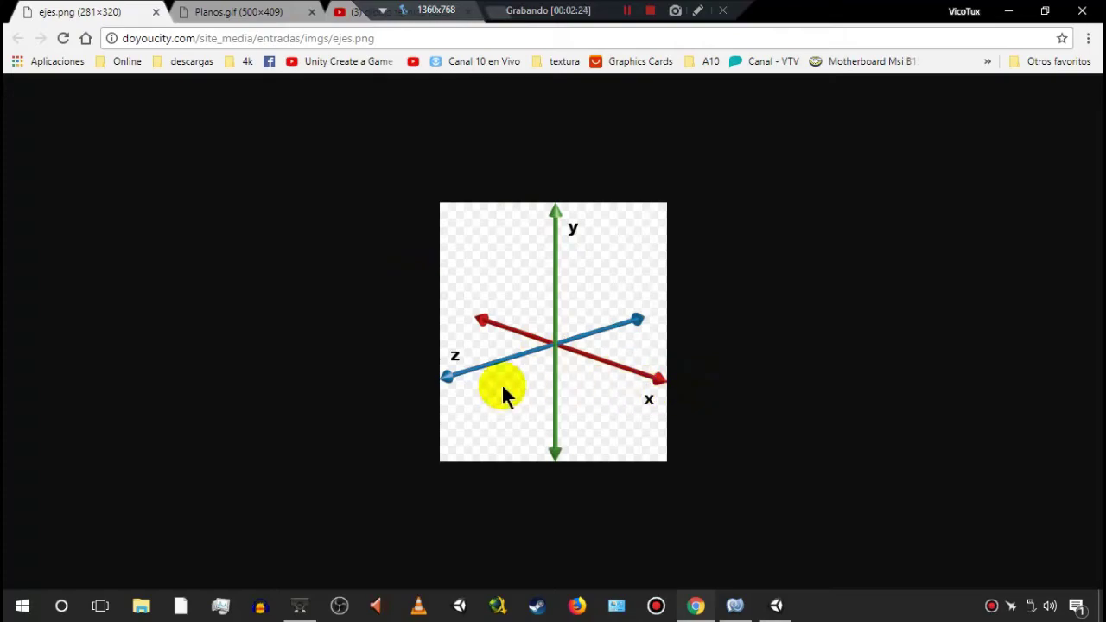
left_click(777, 607)
left_click(779, 605)
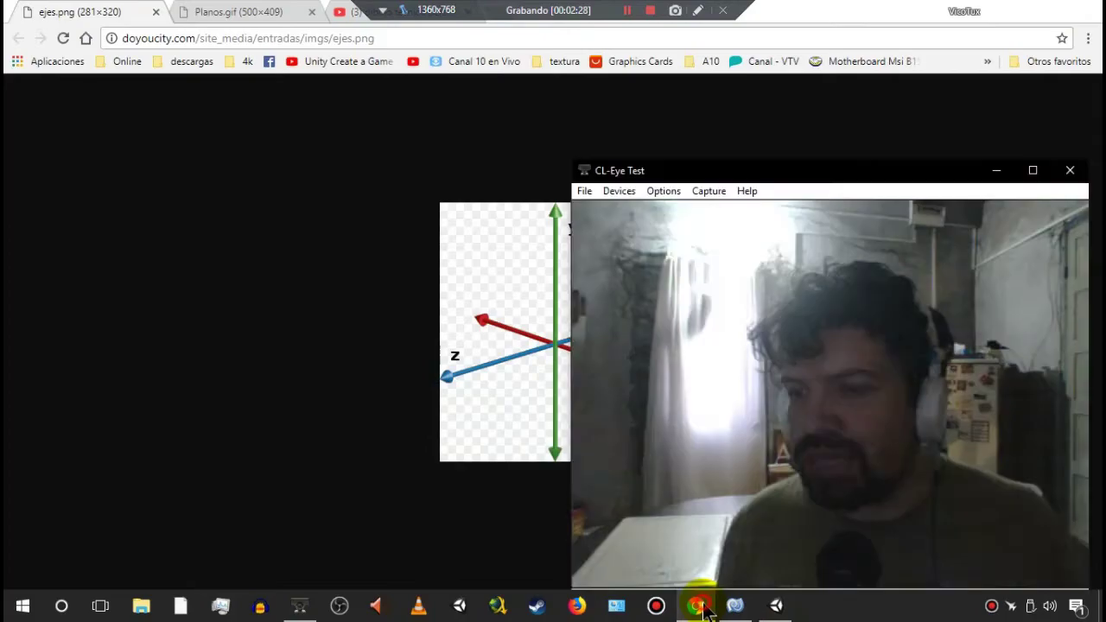
left_click(702, 608)
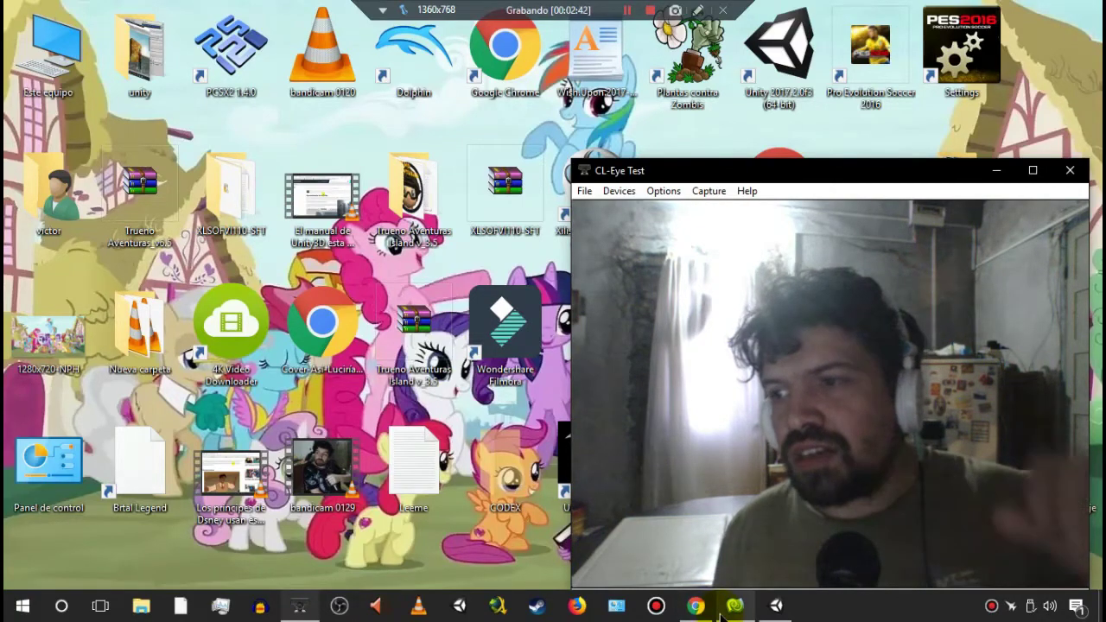
Restore the Unity editor showing the Prueba Unity scene with the Capsule.
mouse_move(726, 611)
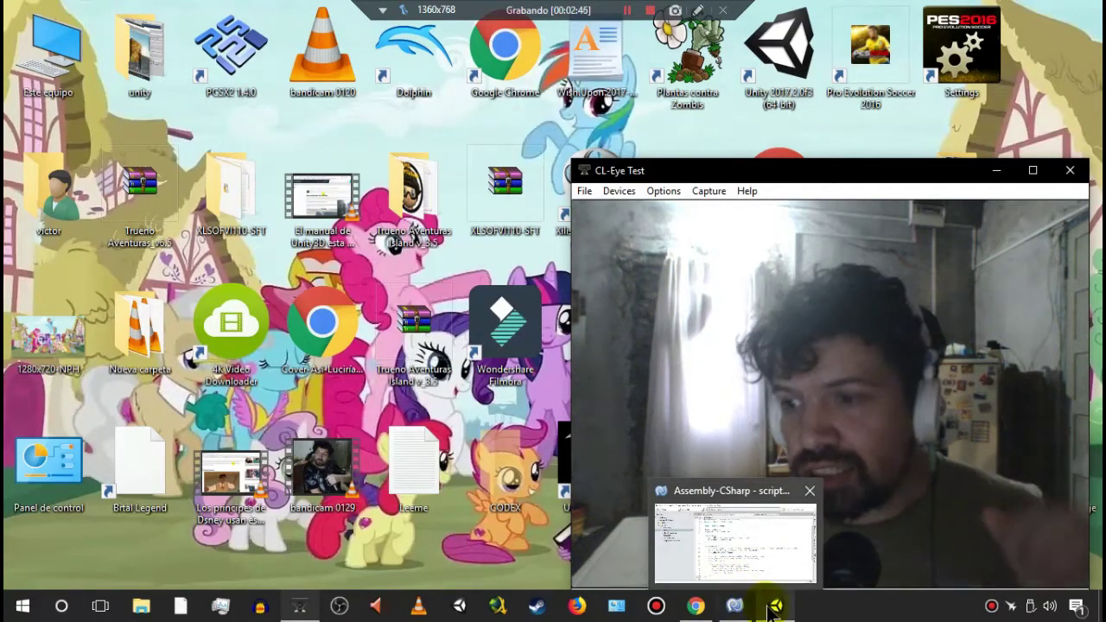
mouse_move(765, 612)
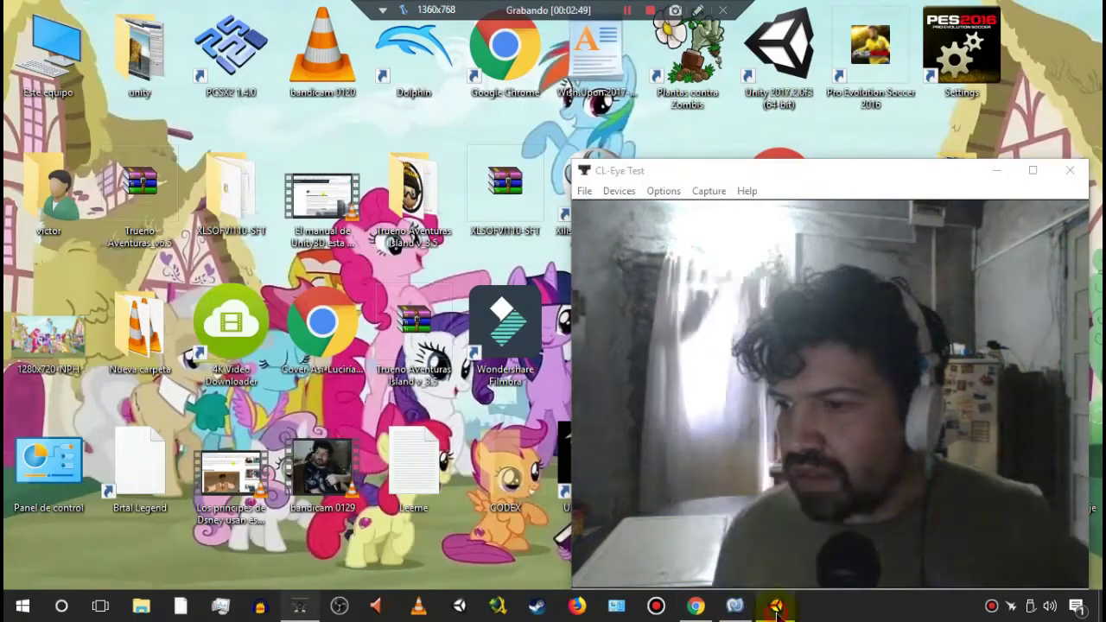
left_click(776, 607)
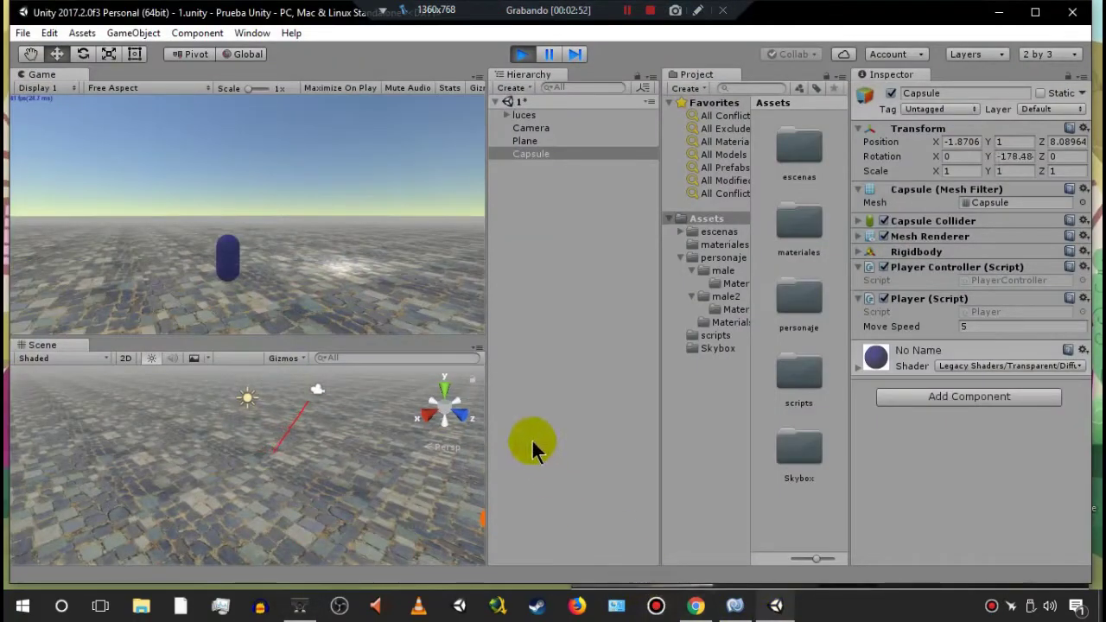
Restart Play mode and drive the capsule left and right with the arrow keys.
left_click(523, 55)
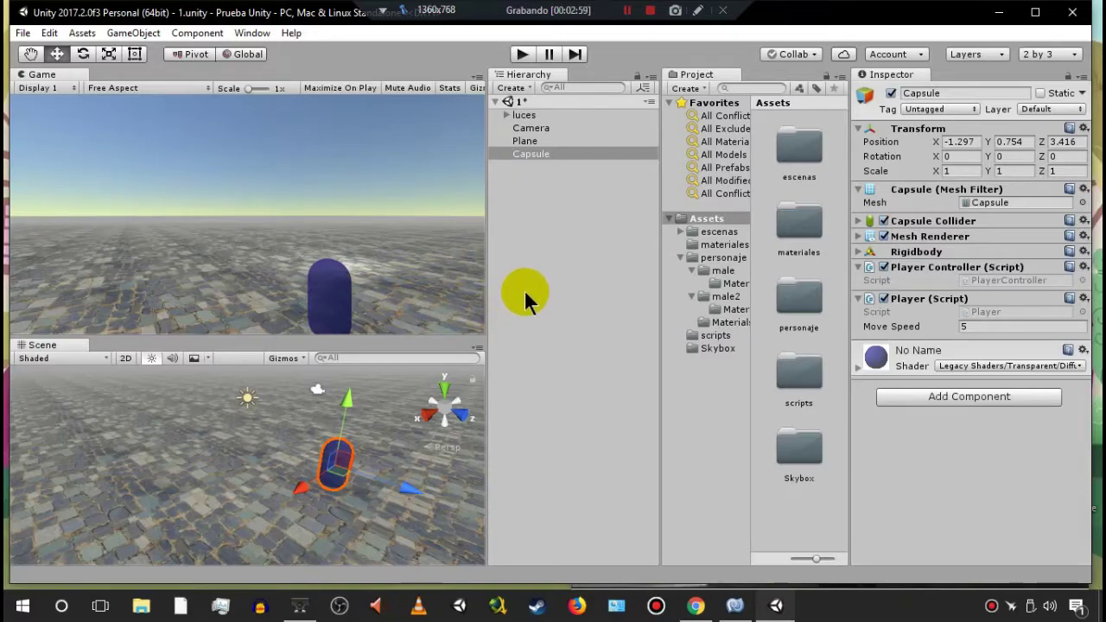
left_click(518, 55)
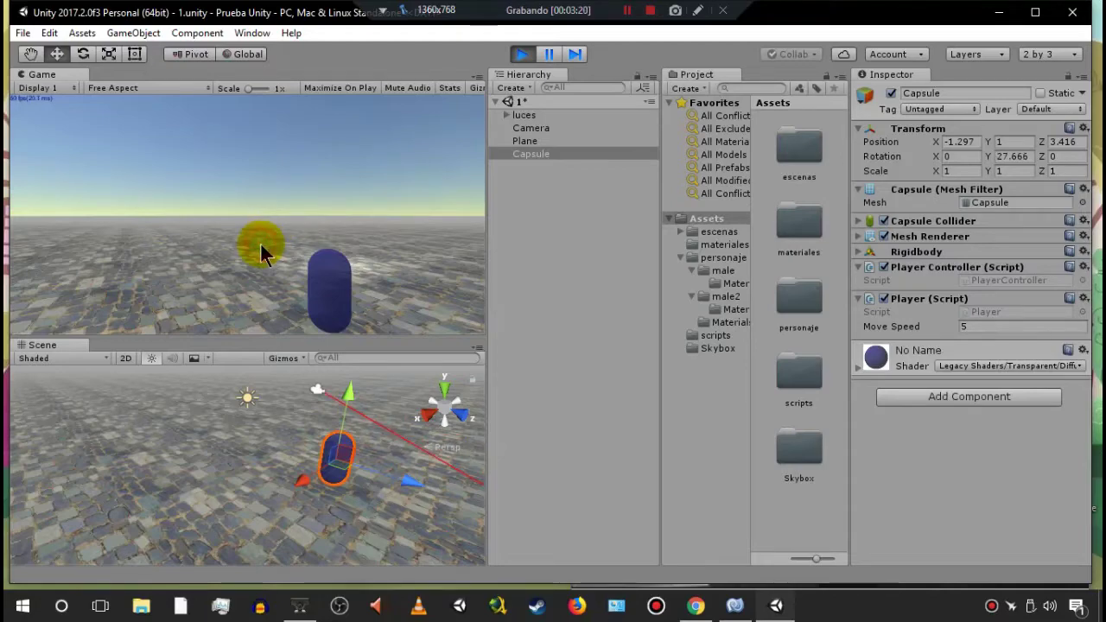
key("Left")
key("Right")
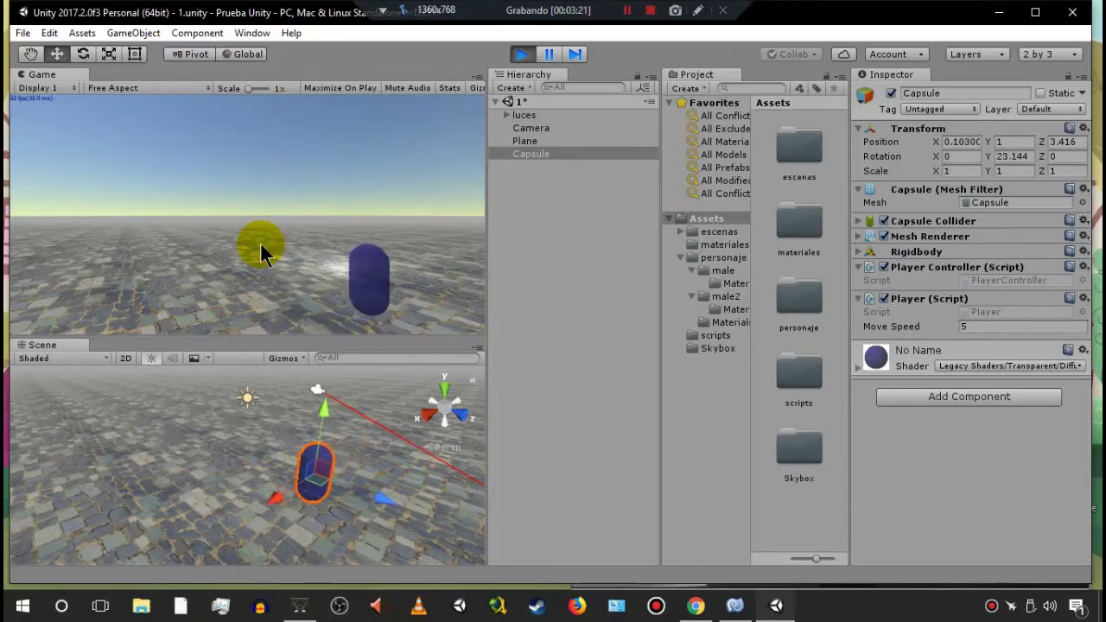
key("Left")
key("Right")
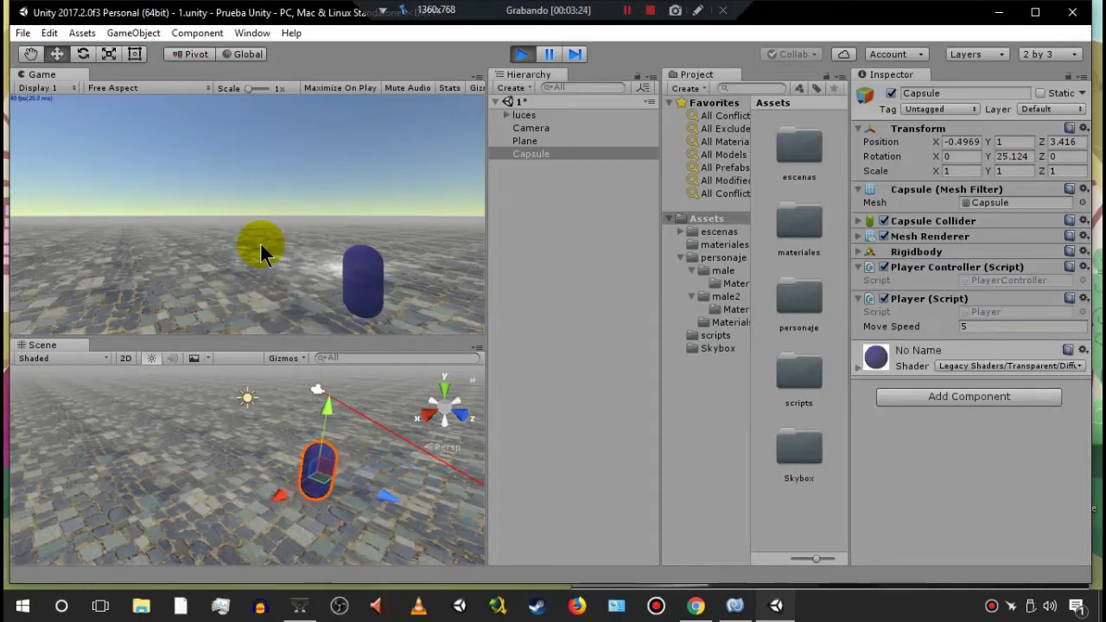
key("Left")
key("Right")
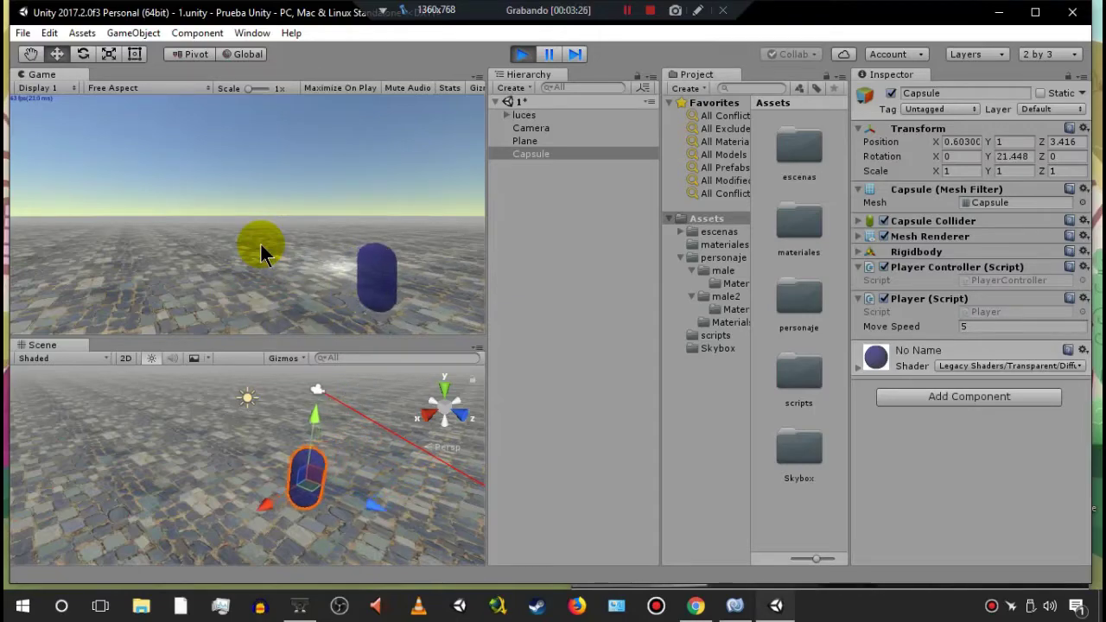
key("Left")
key("Right")
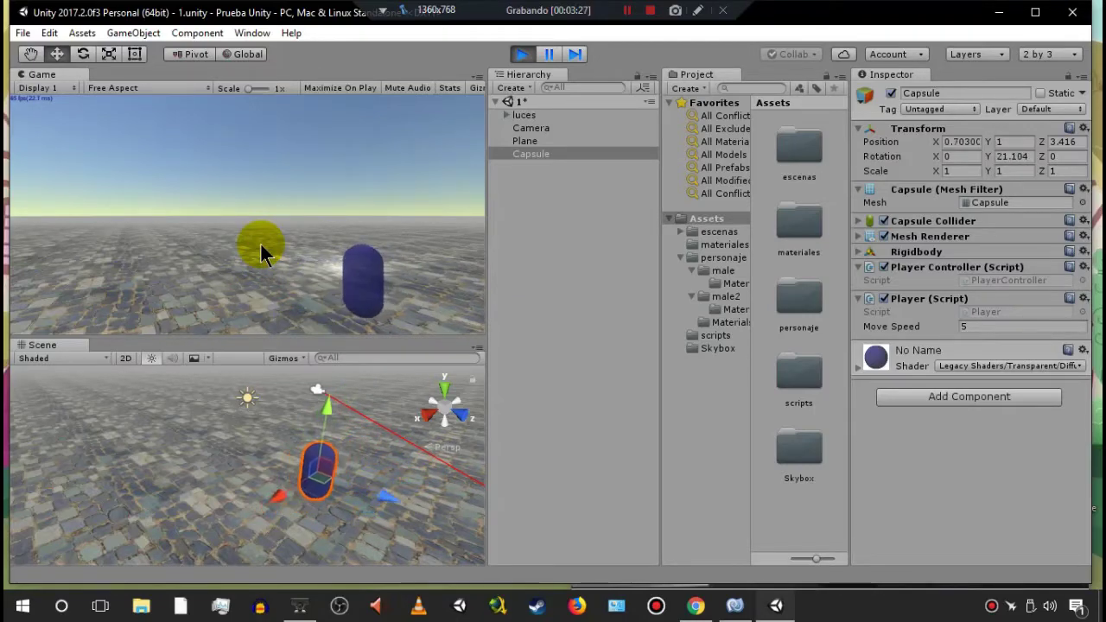
key("Left")
key("Right")
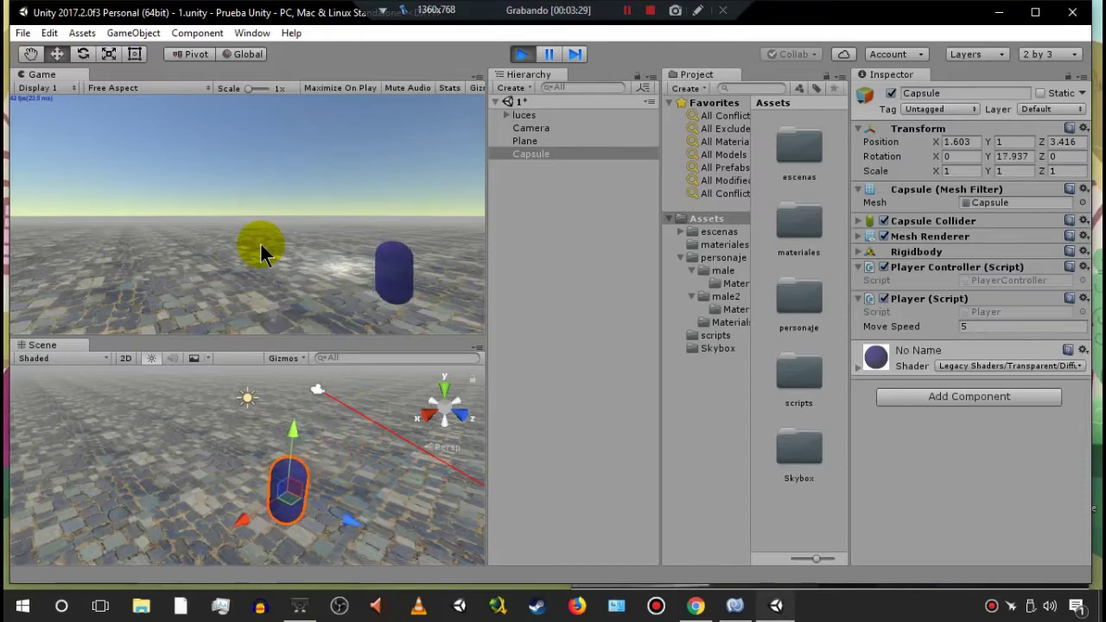
Keep steering the capsule left and right while watching Position X change in the Inspector.
key("Right")
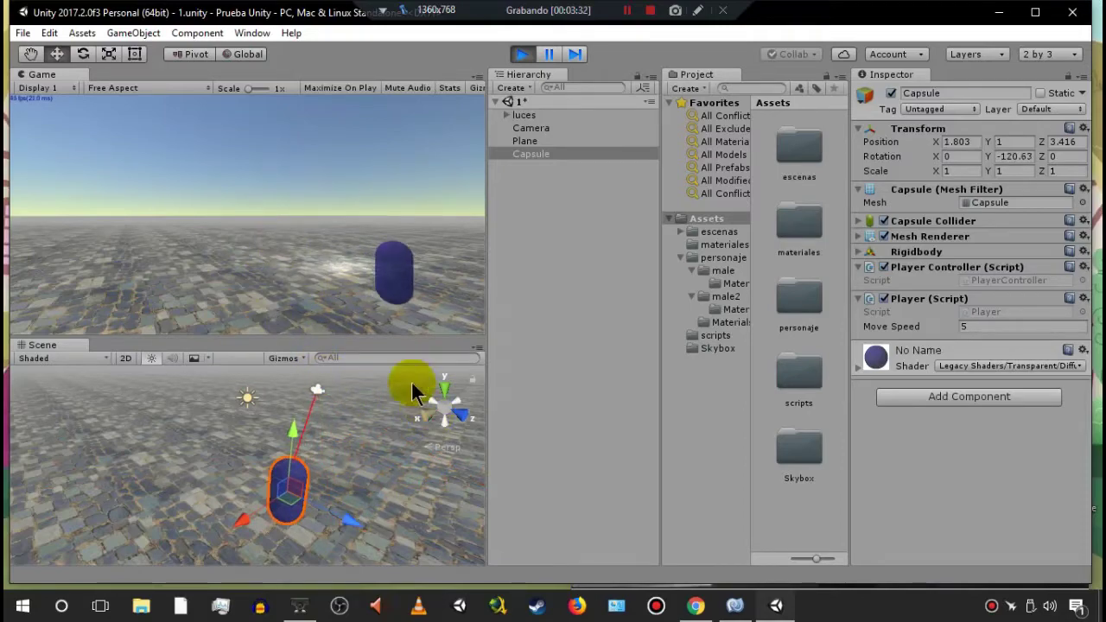
key("Left")
key("Right")
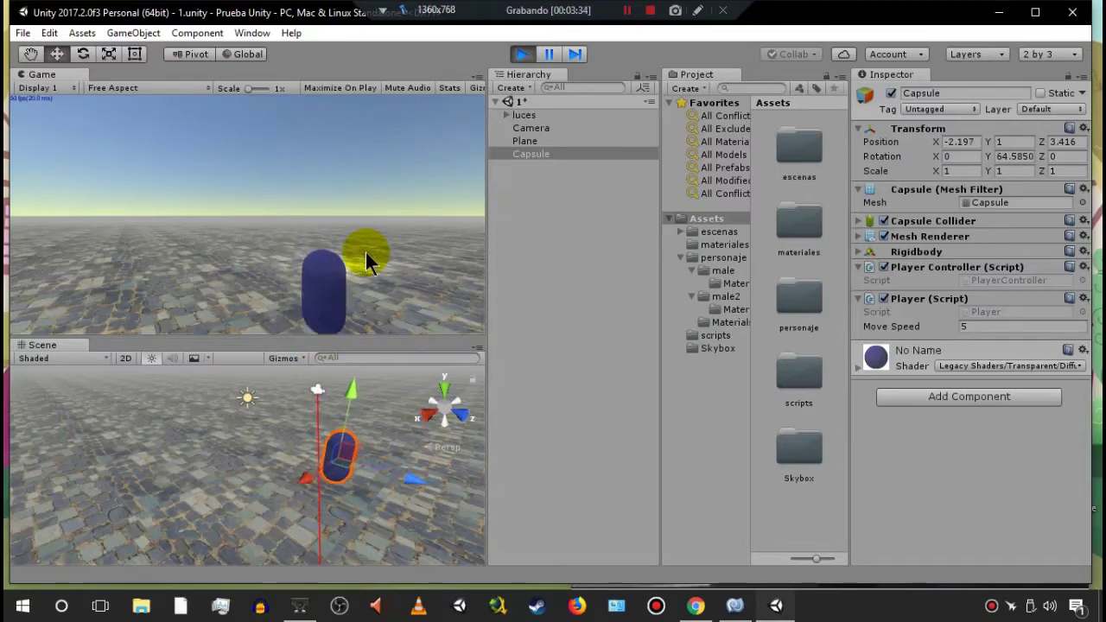
key("Left")
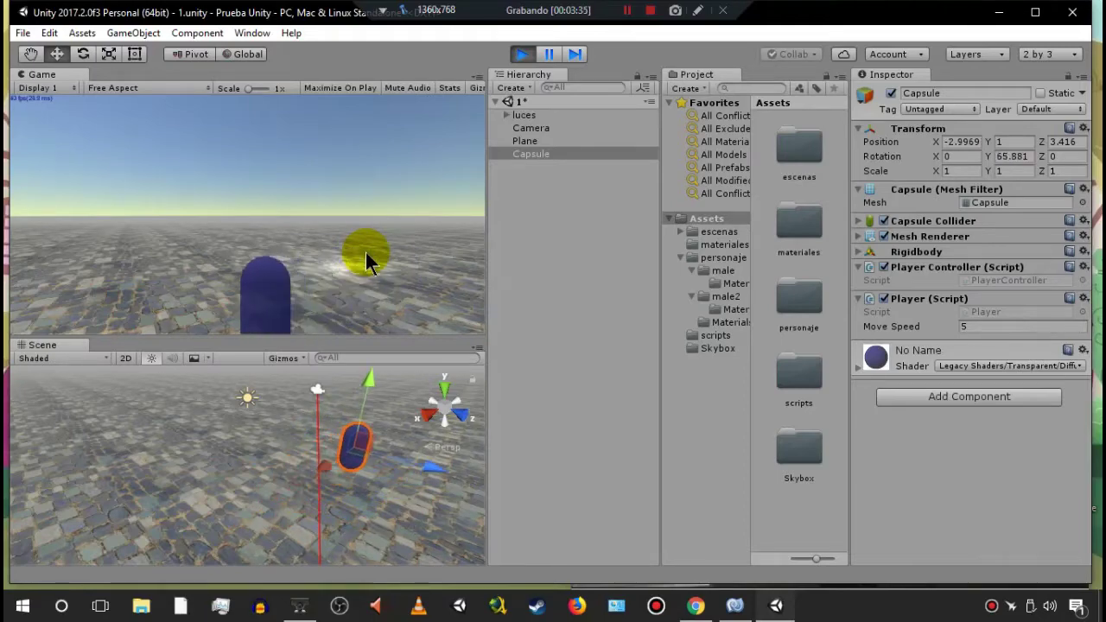
key("Right")
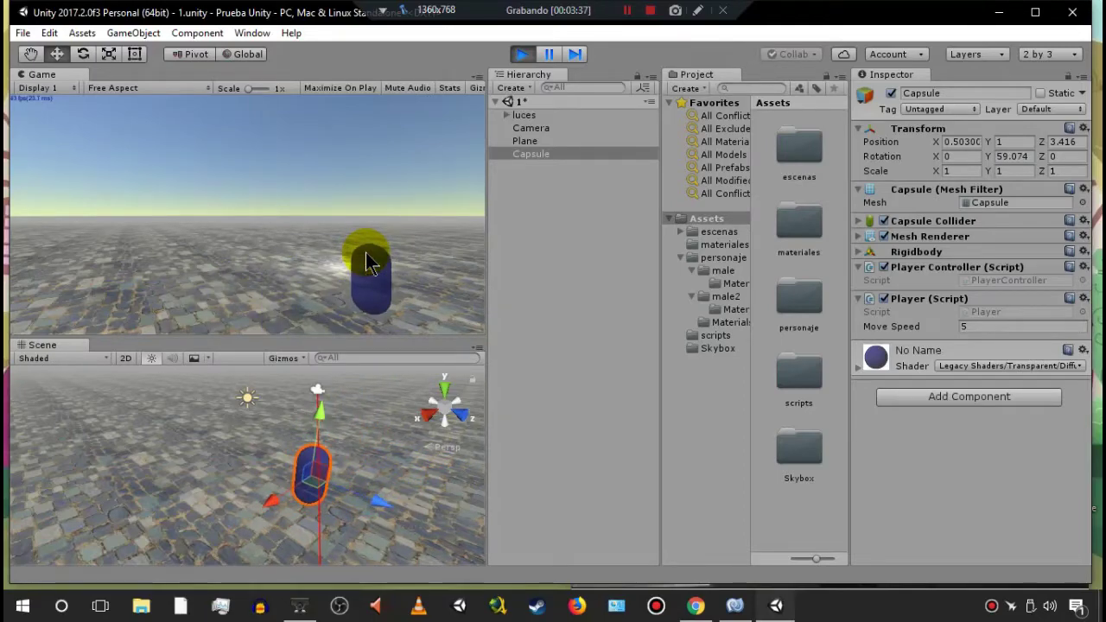
key("Left")
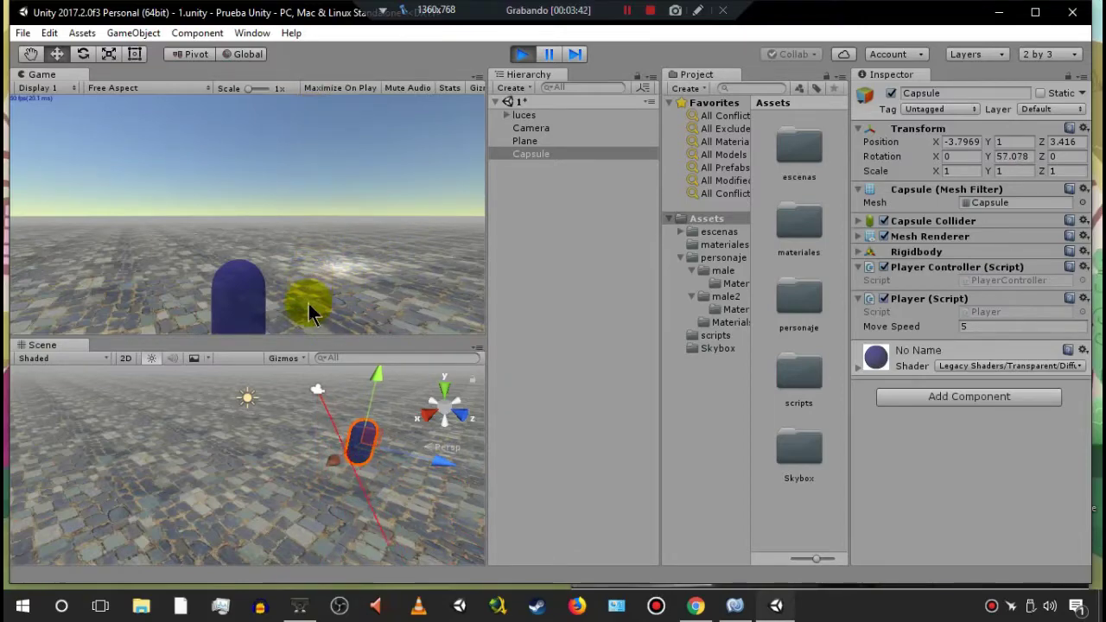
key("Left")
key("Right")
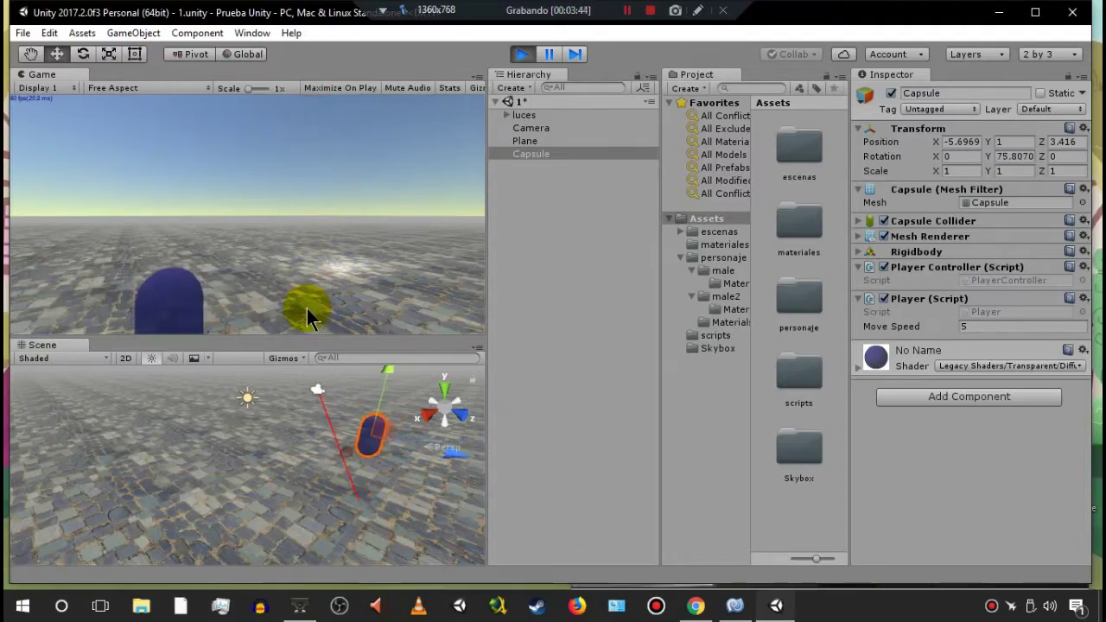
key("Right")
key("Left")
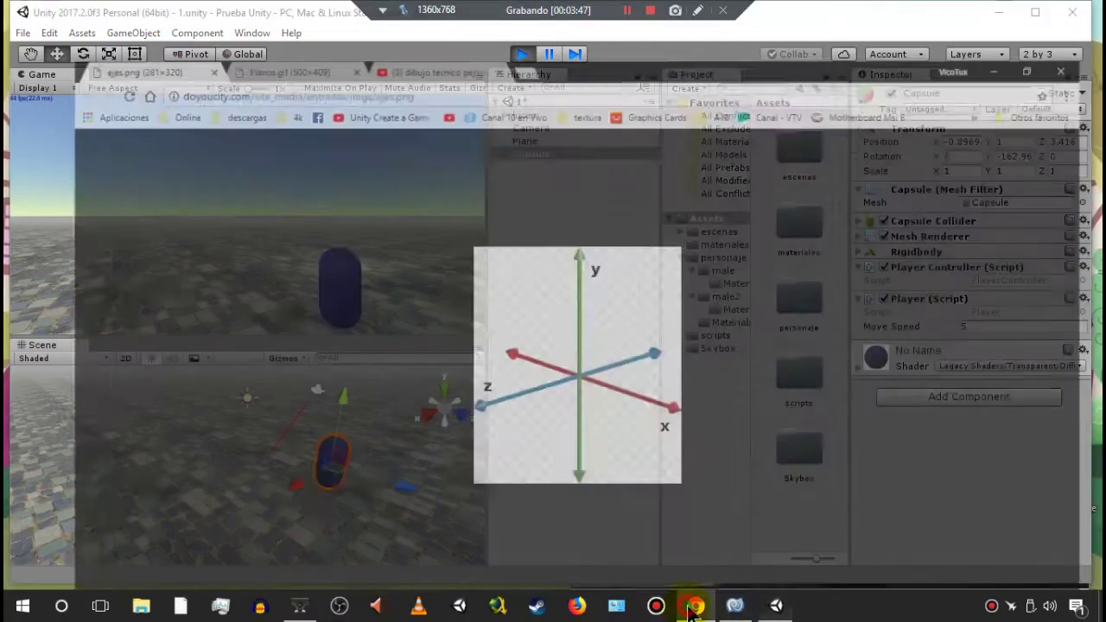
left_click(696, 605)
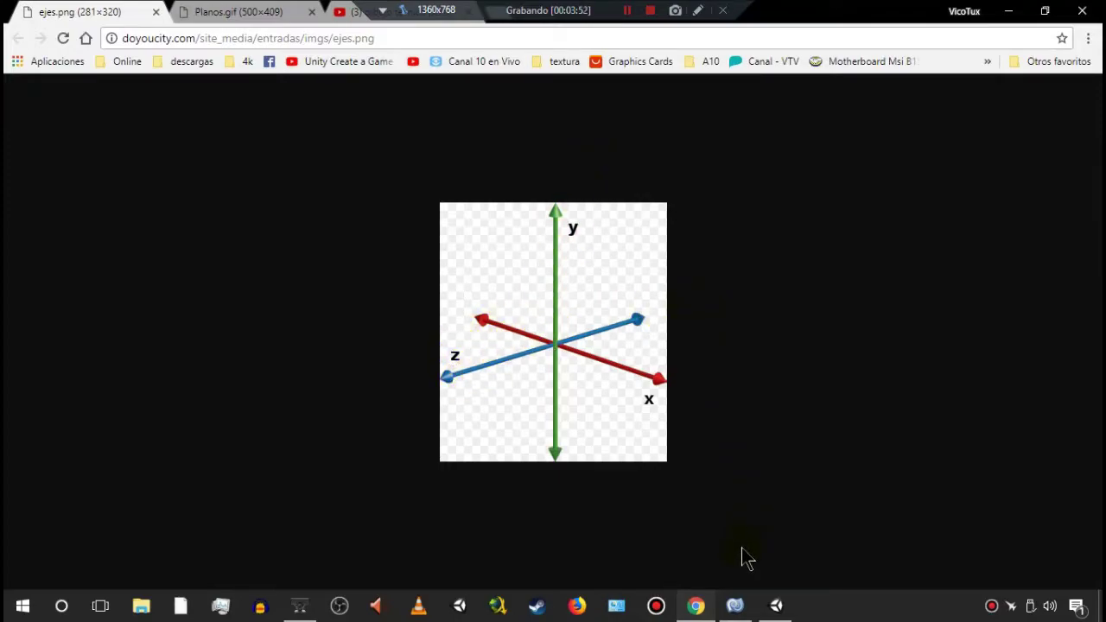
left_click(706, 609)
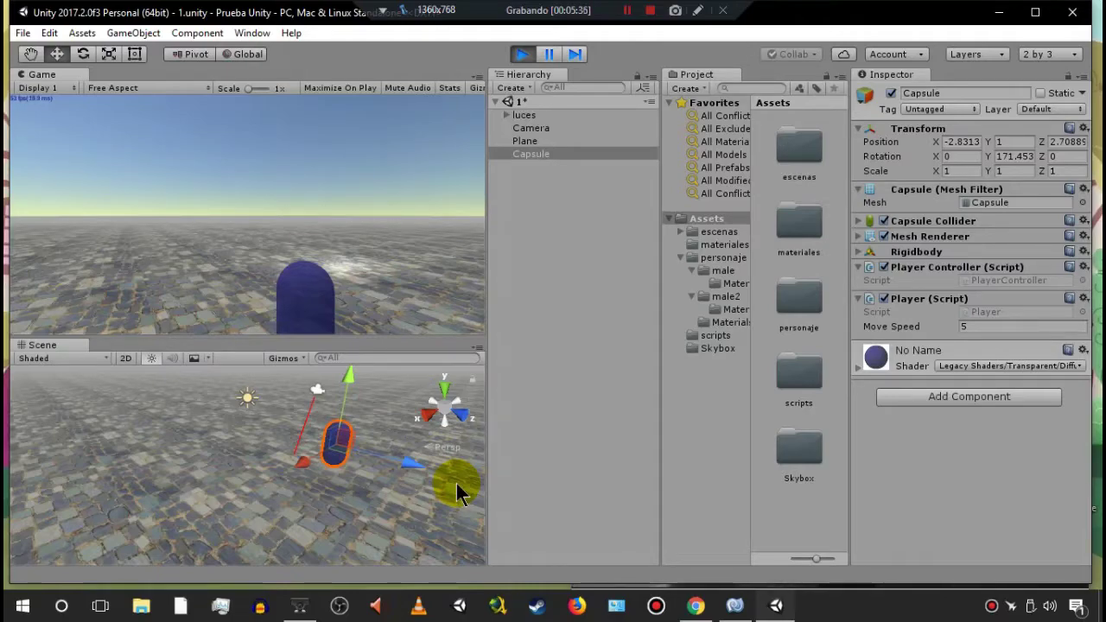
Stop Play mode and bring Player.cs forward in MonoDevelop.
left_click(522, 54)
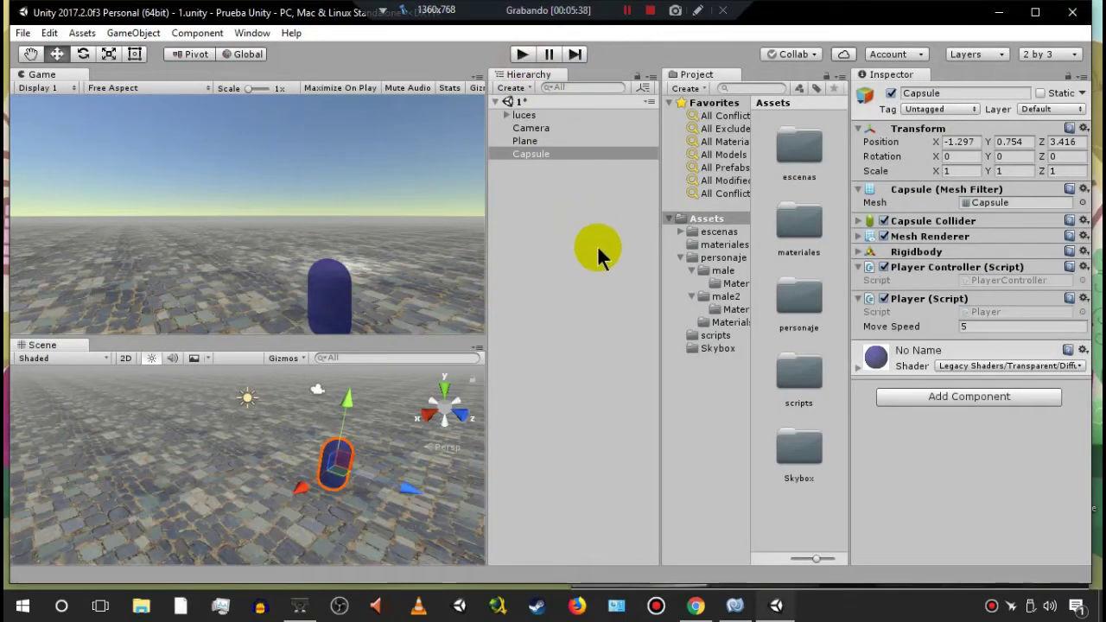
left_click(737, 607)
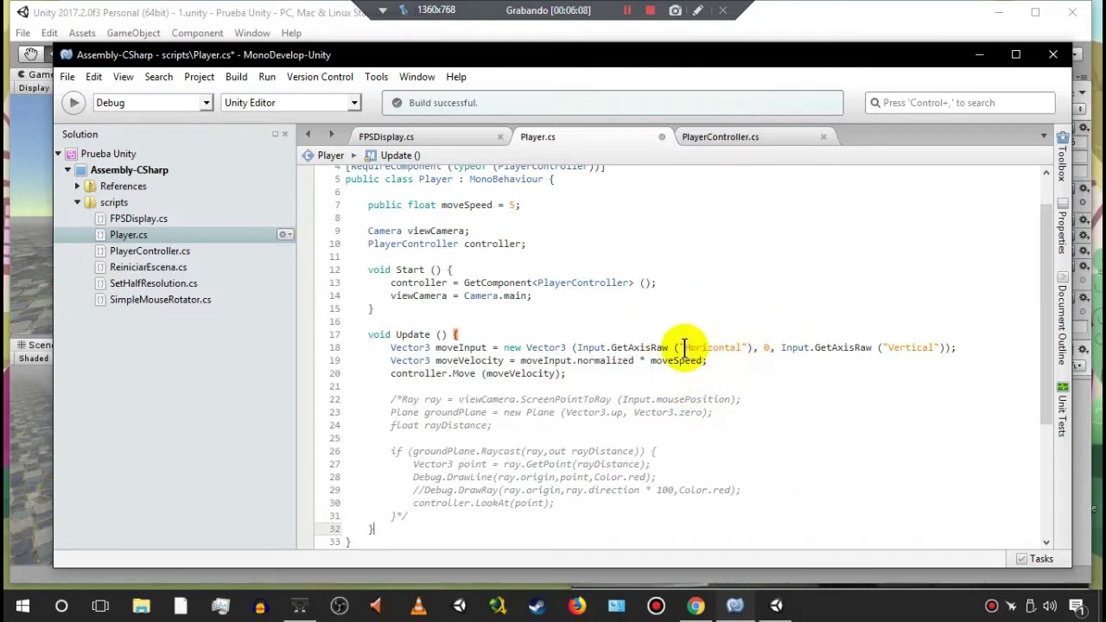
Edit line 18 so moveInput's Vector3 uses Horizontal, Vertical and 0 as its components.
left_click_drag(752, 348, 578, 348)
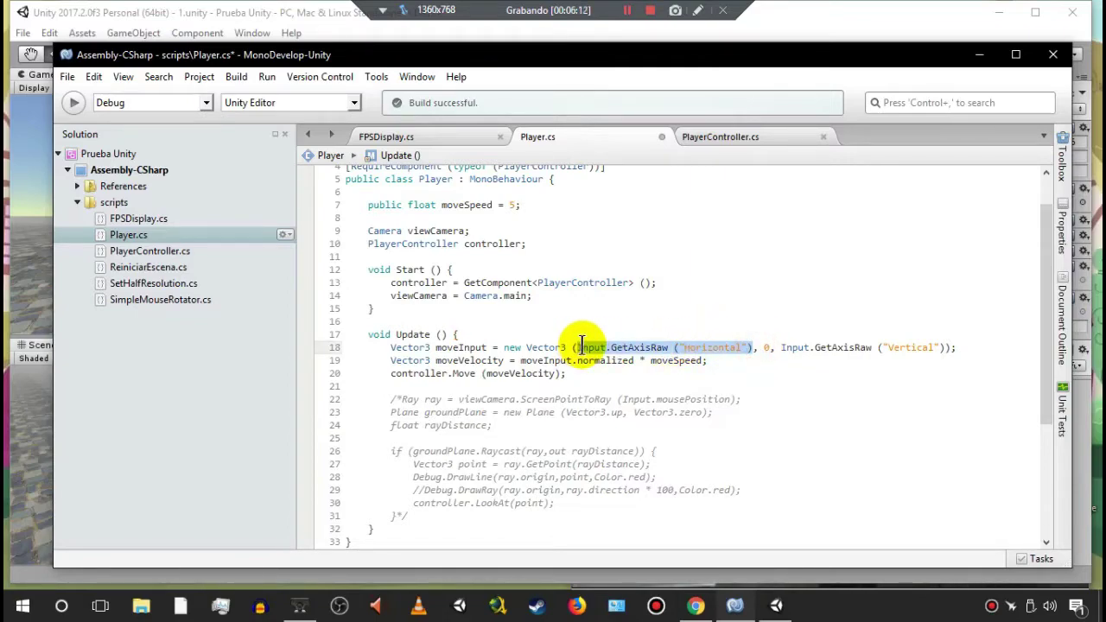
left_click(768, 347)
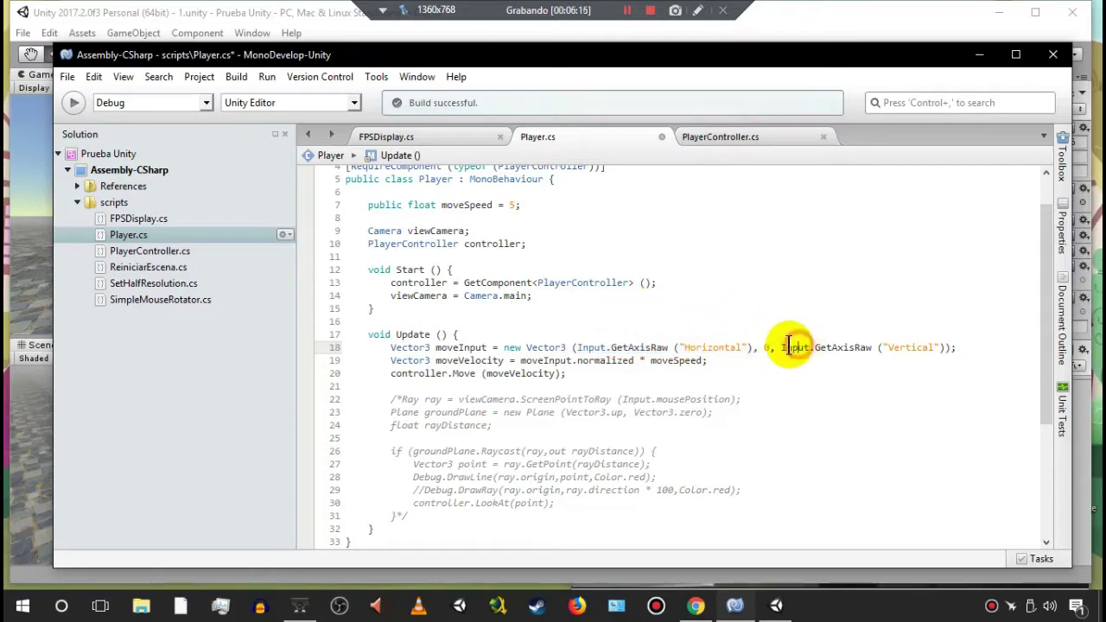
mouse_move(782, 348)
left_mouse_down()
mouse_move(940, 337)
mouse_move(946, 348)
left_mouse_up()
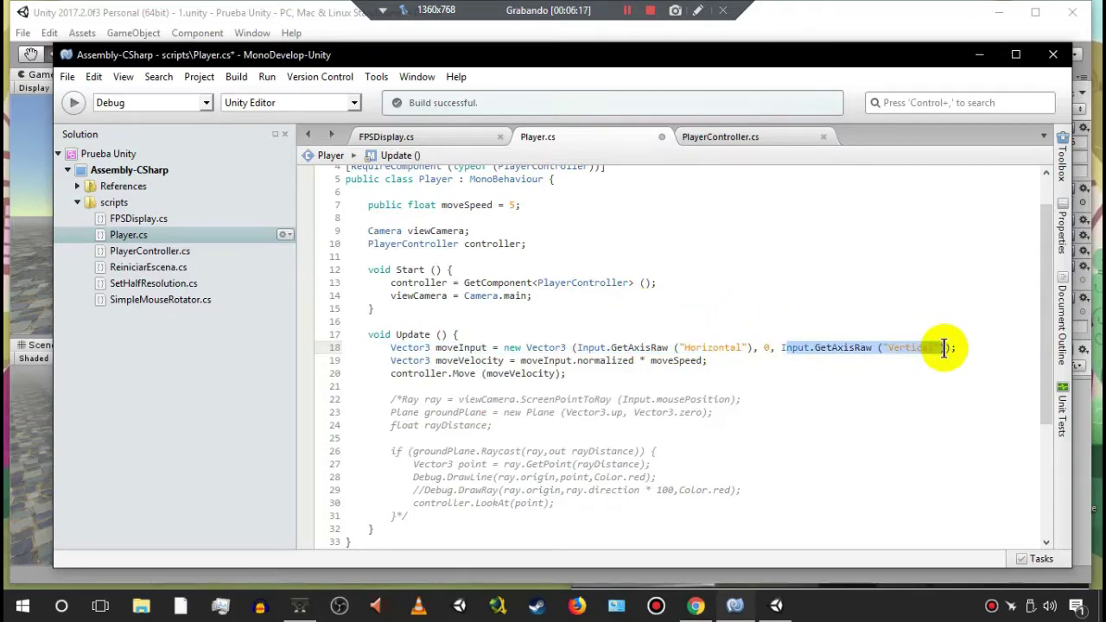
left_click(893, 384)
left_click(768, 348)
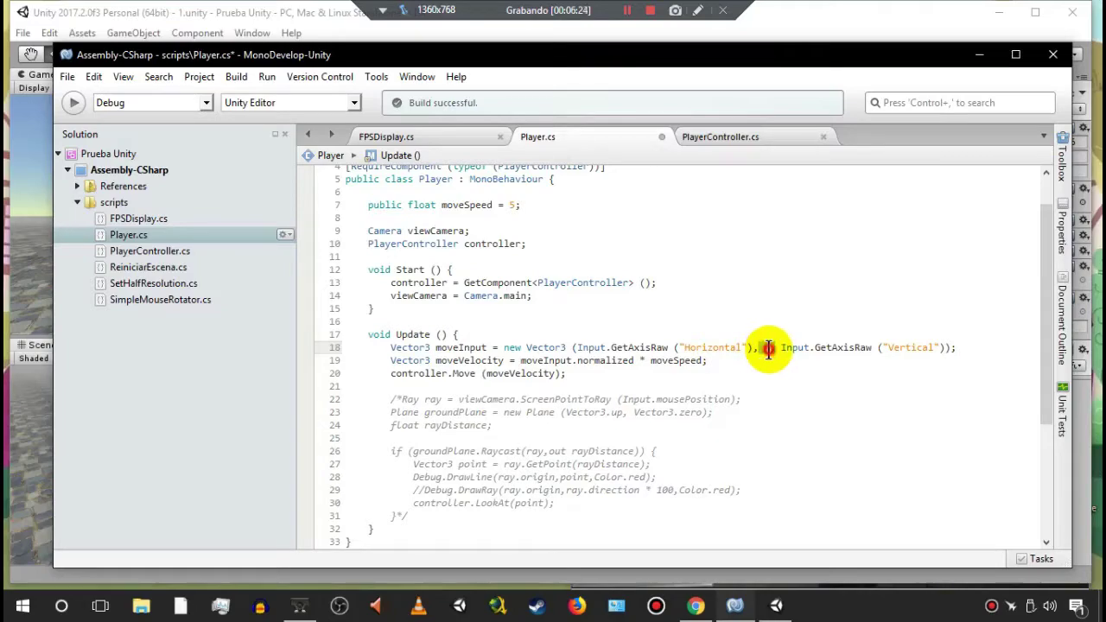
left_click(945, 347)
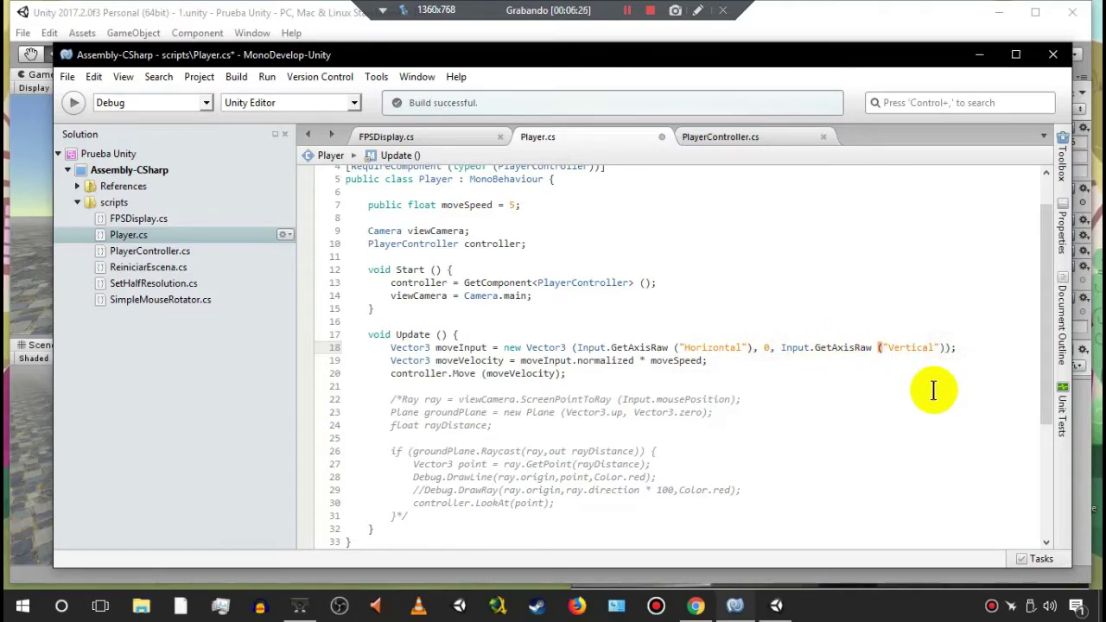
type(",0")
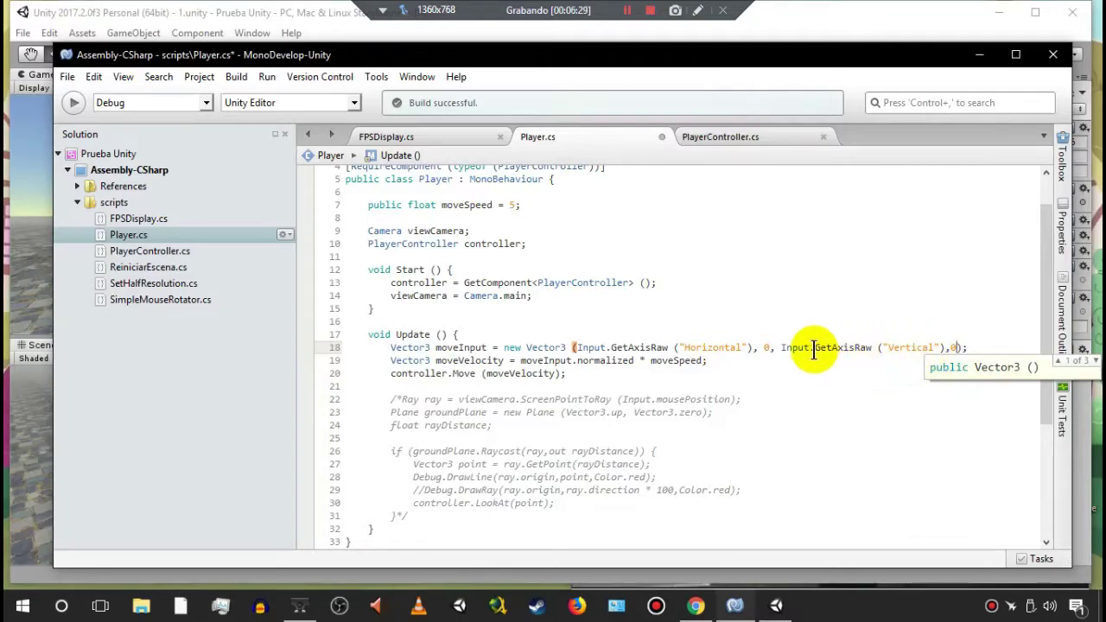
left_click_drag(775, 350, 752, 348)
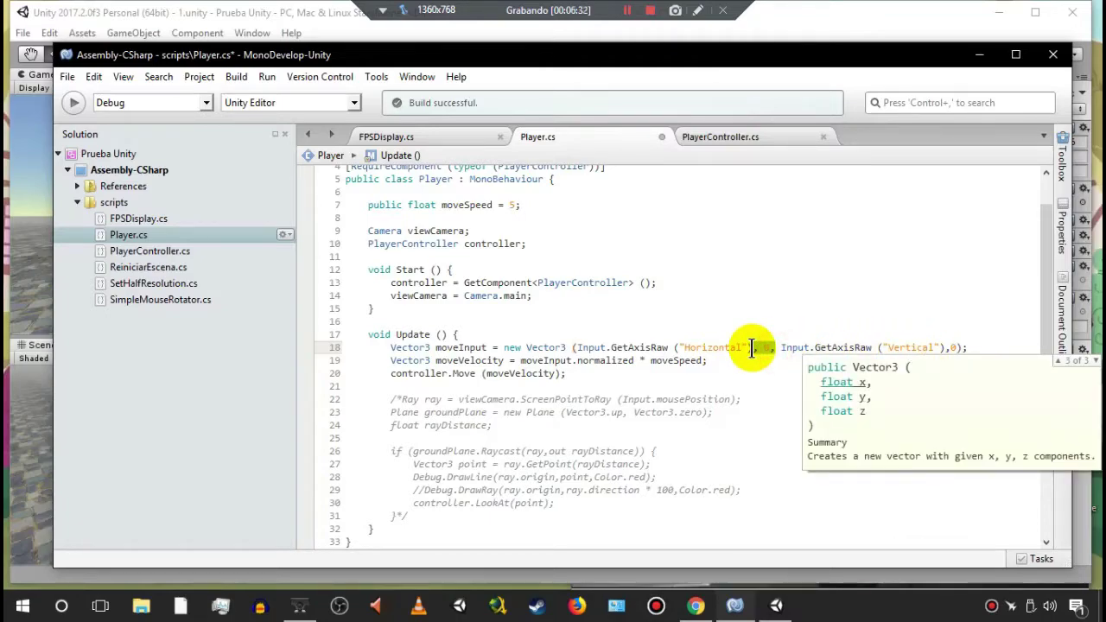
key("BackSpace")
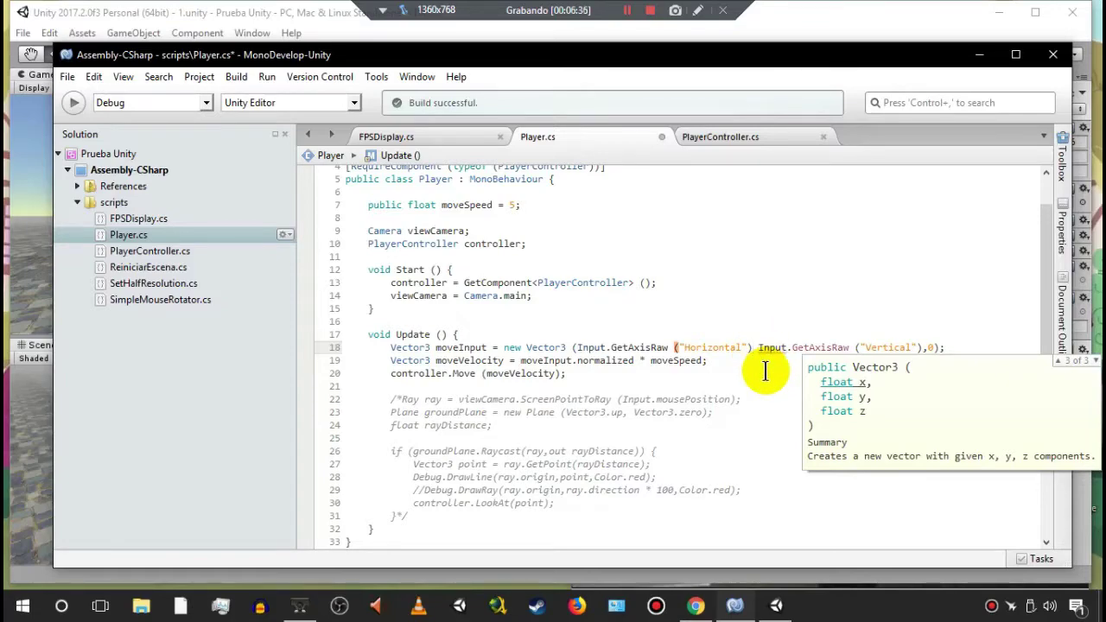
type(",")
left_click(880, 320)
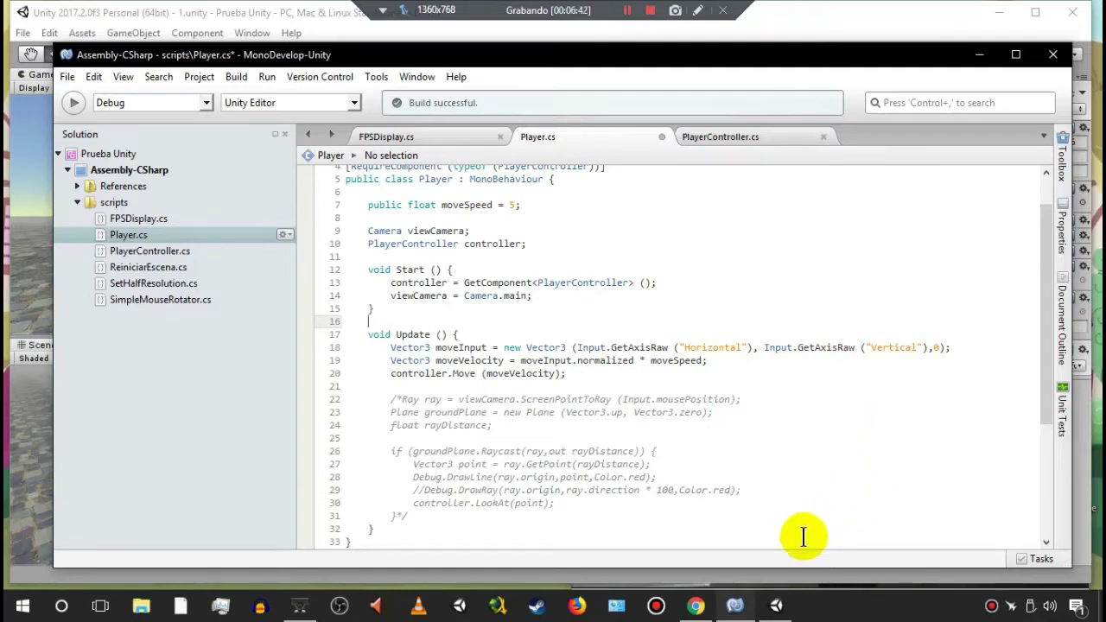
Switch to Unity and tick Is Kinematic on the capsule's Rigidbody.
left_click(775, 608)
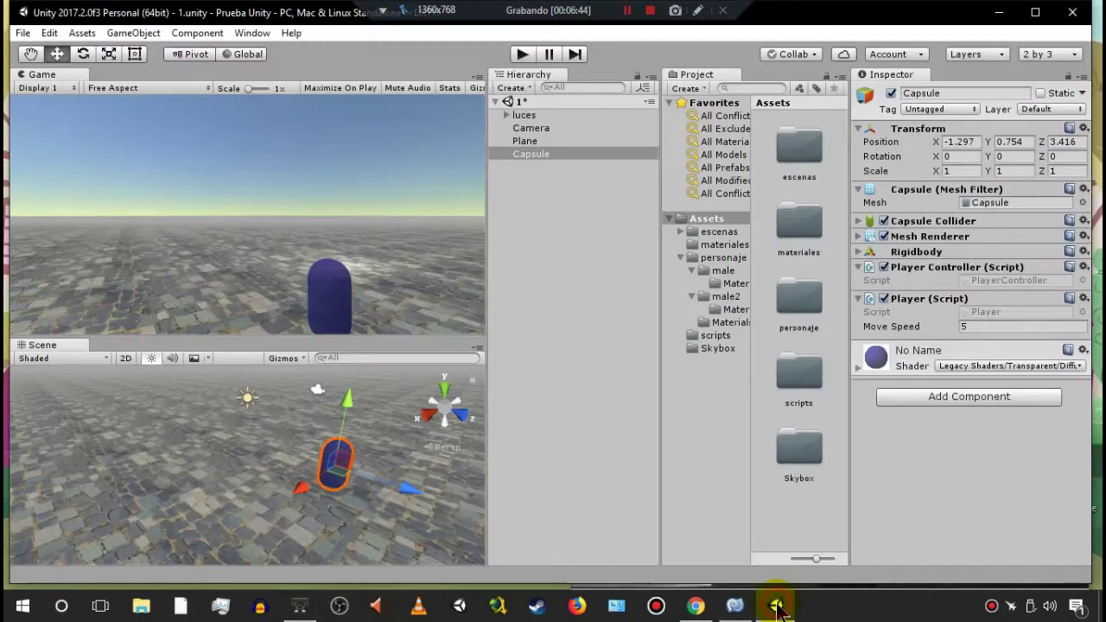
left_click(860, 252)
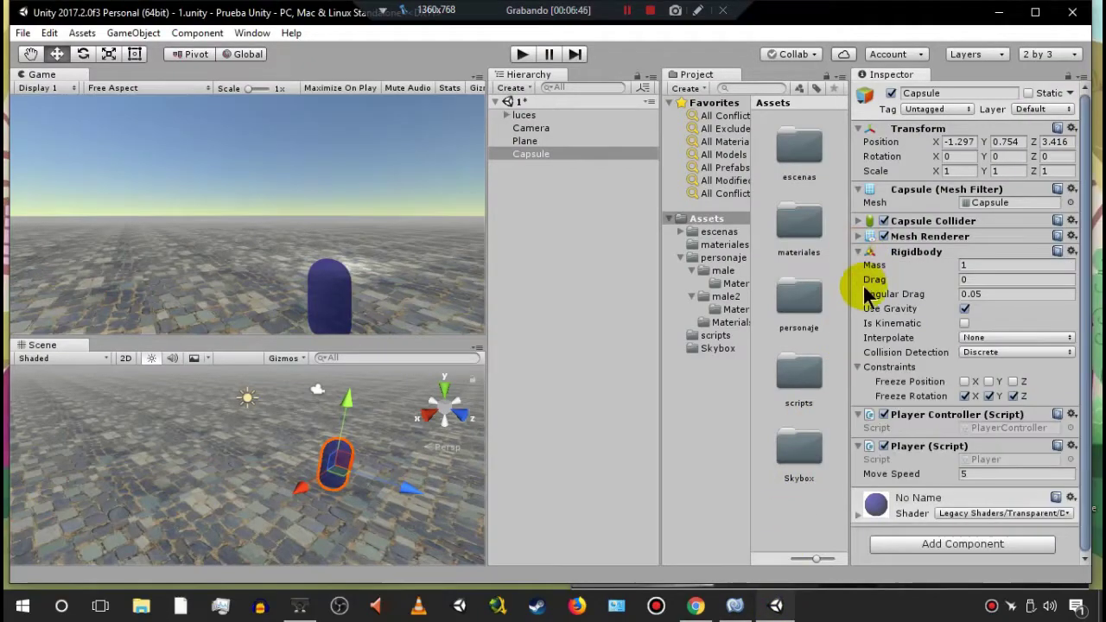
left_click(965, 324)
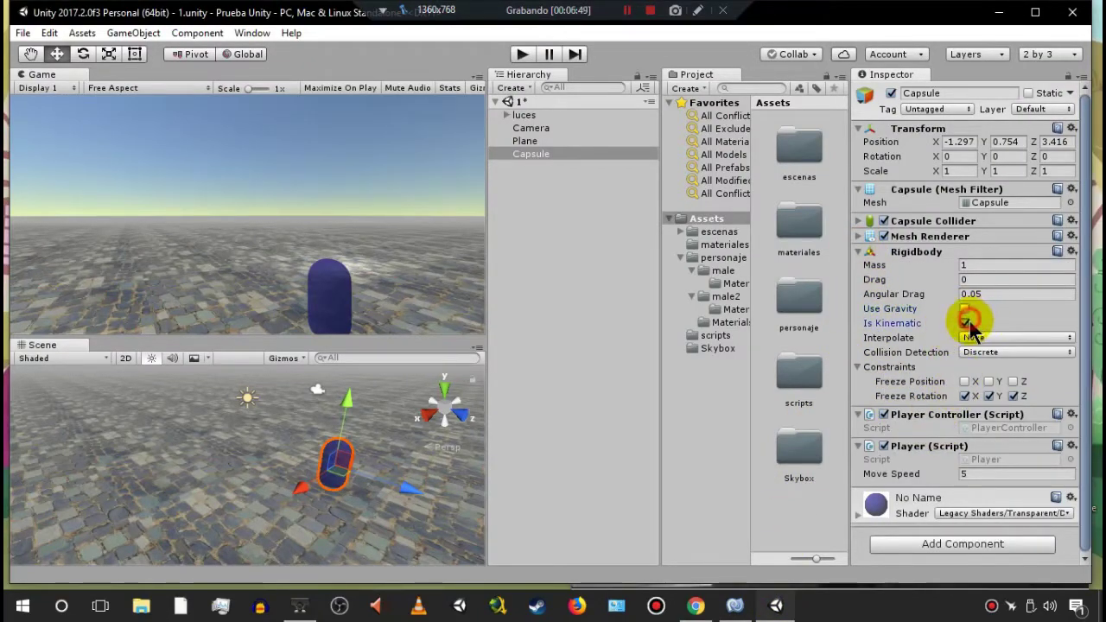
Enter Play mode and test the capsule with the Left, Right and Down arrow keys.
left_click(523, 54)
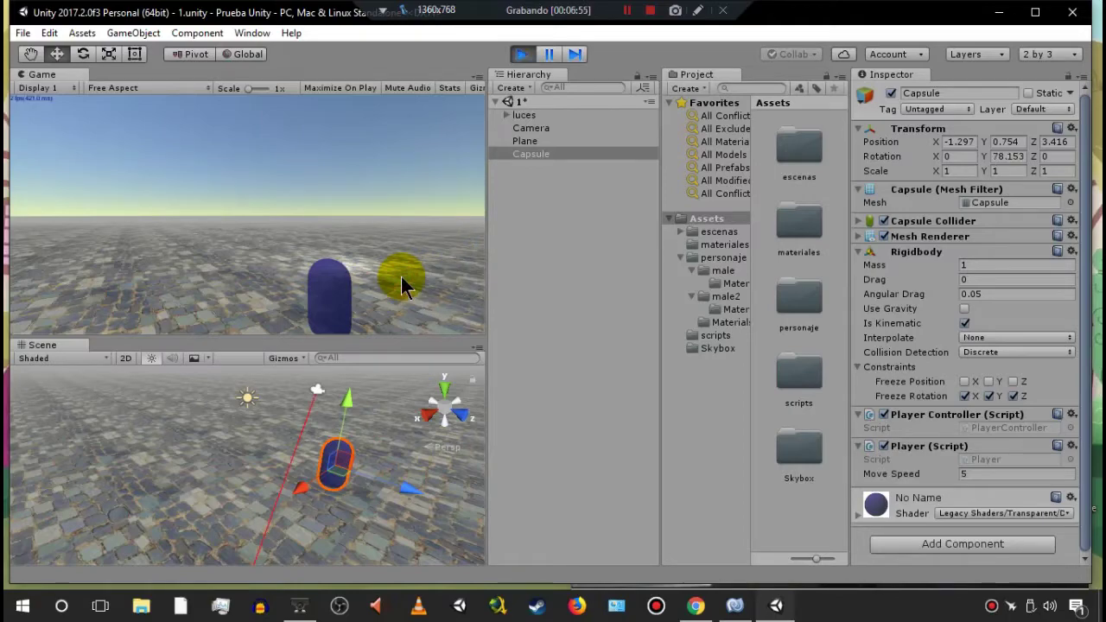
key("Left")
key("Right")
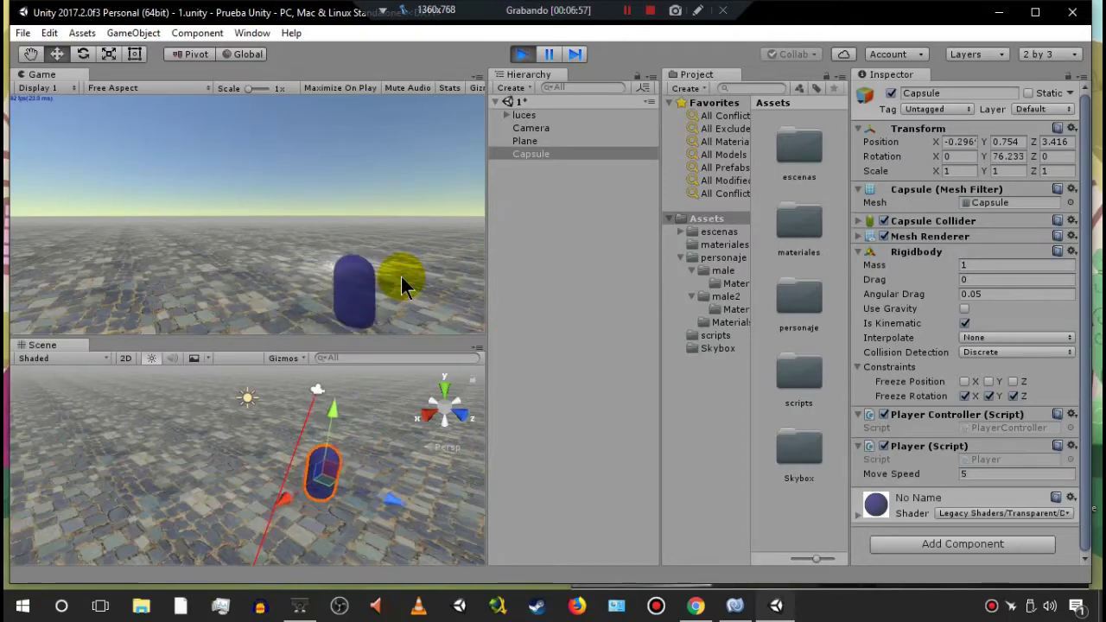
key("Left")
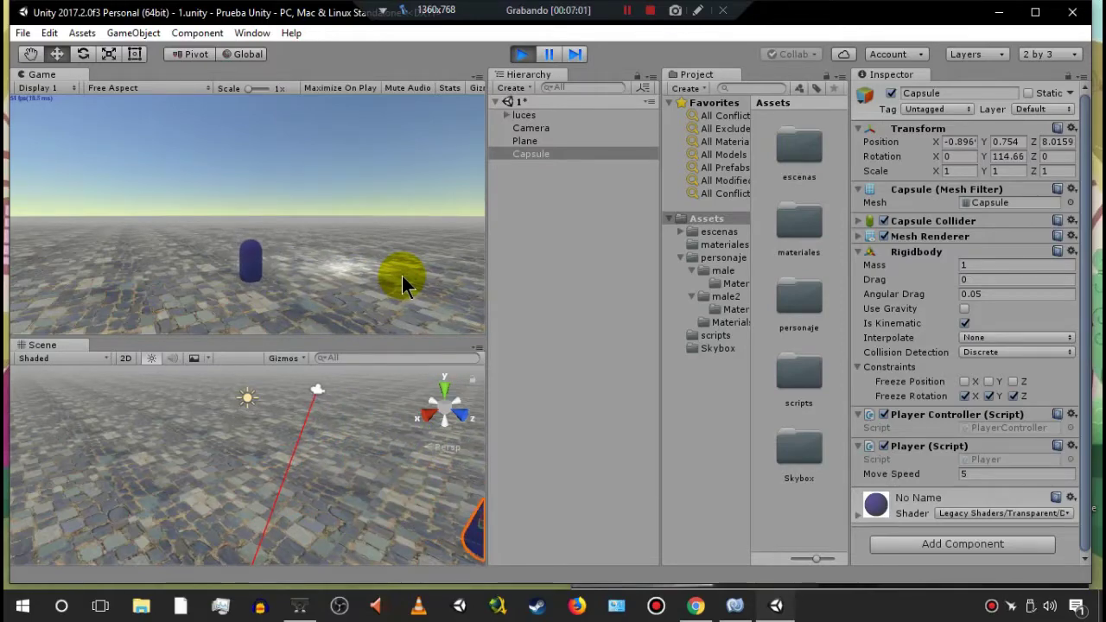
key("Down")
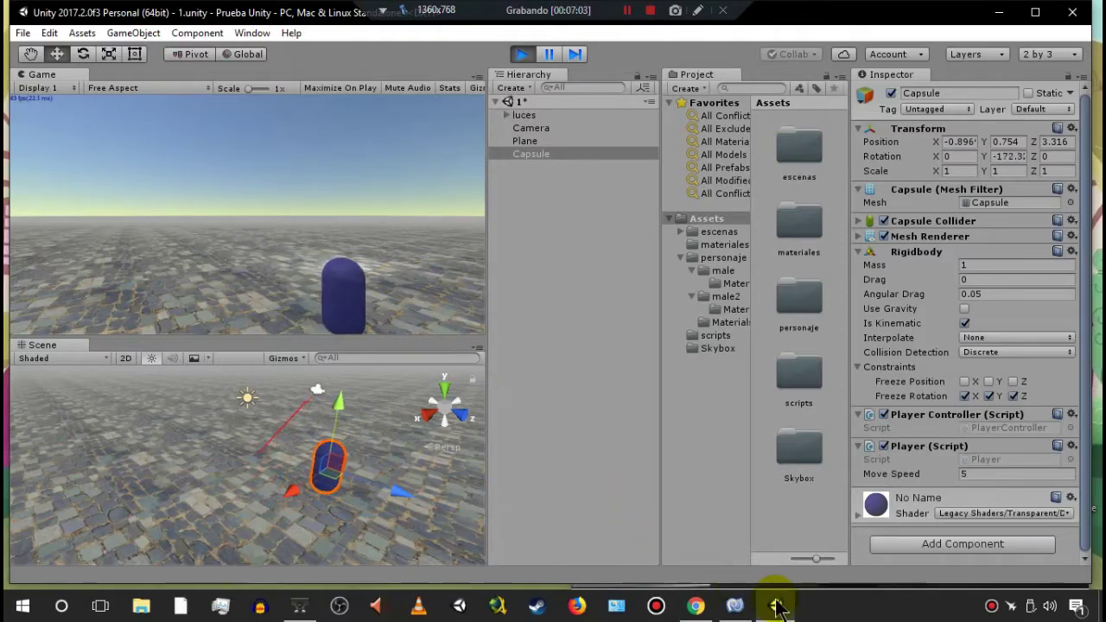
Stop Play mode, run Build > Build All in MonoDevelop, then minimize MonoDevelop.
left_click(516, 54)
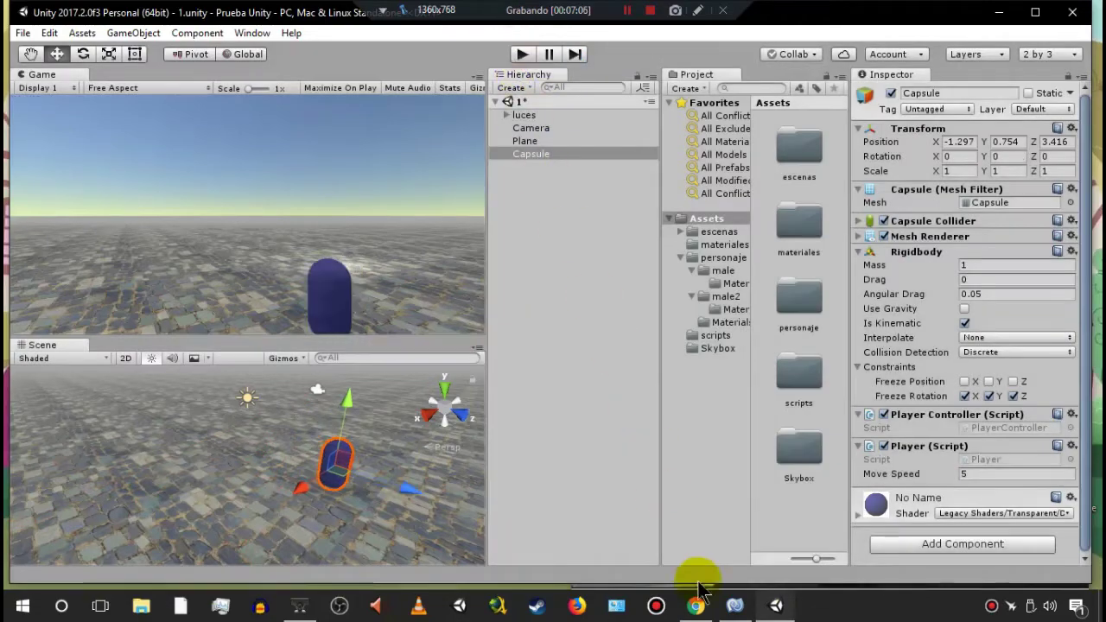
left_click(735, 605)
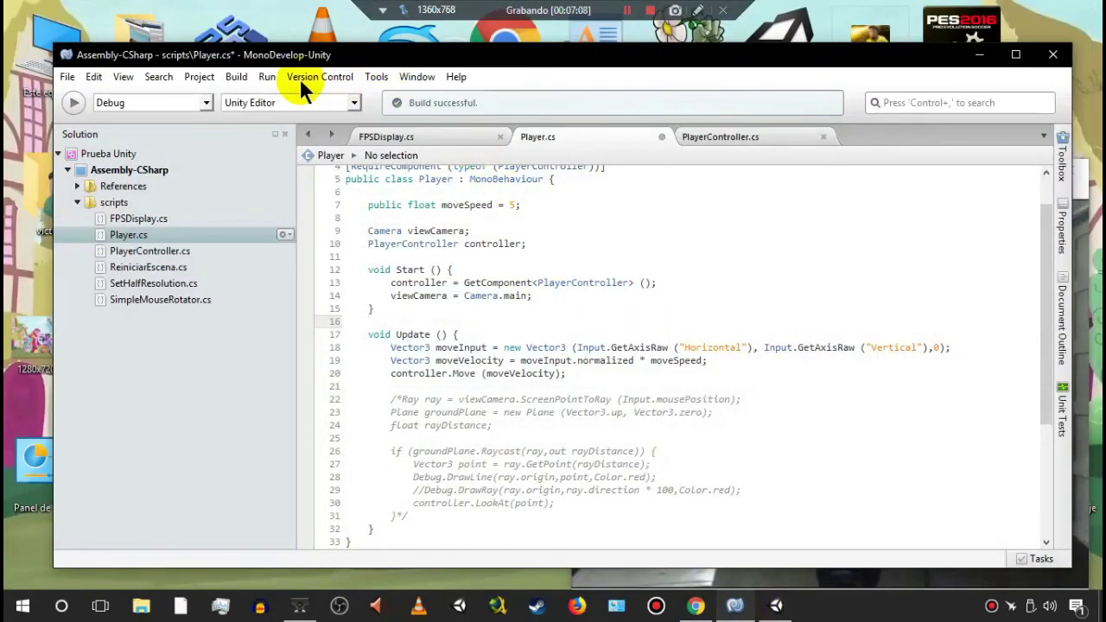
left_click(237, 76)
left_click(245, 98)
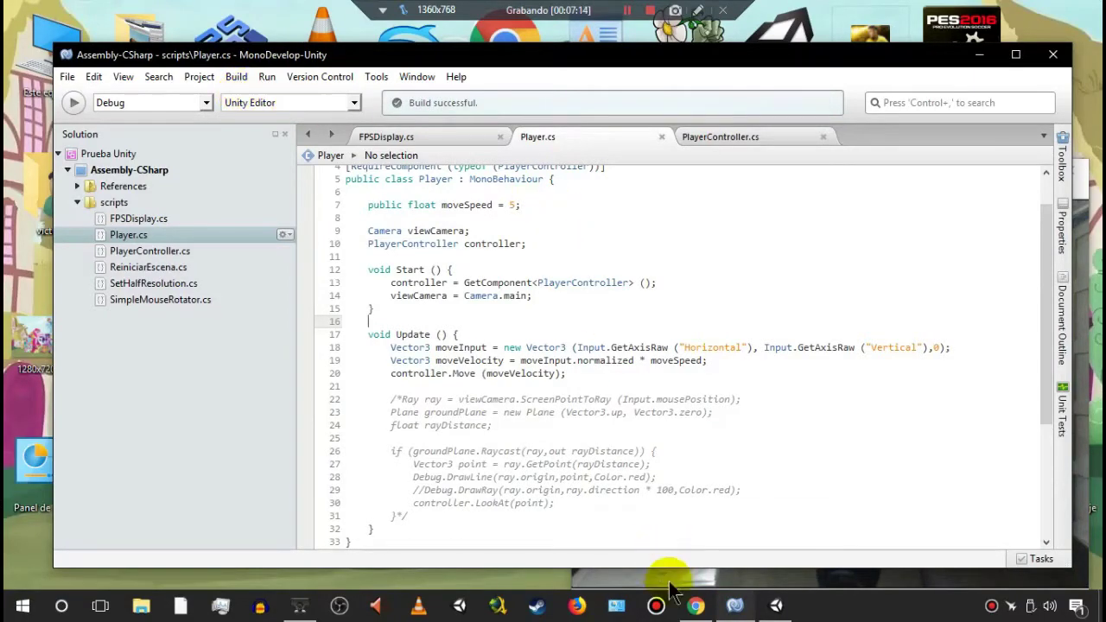
left_click(735, 608)
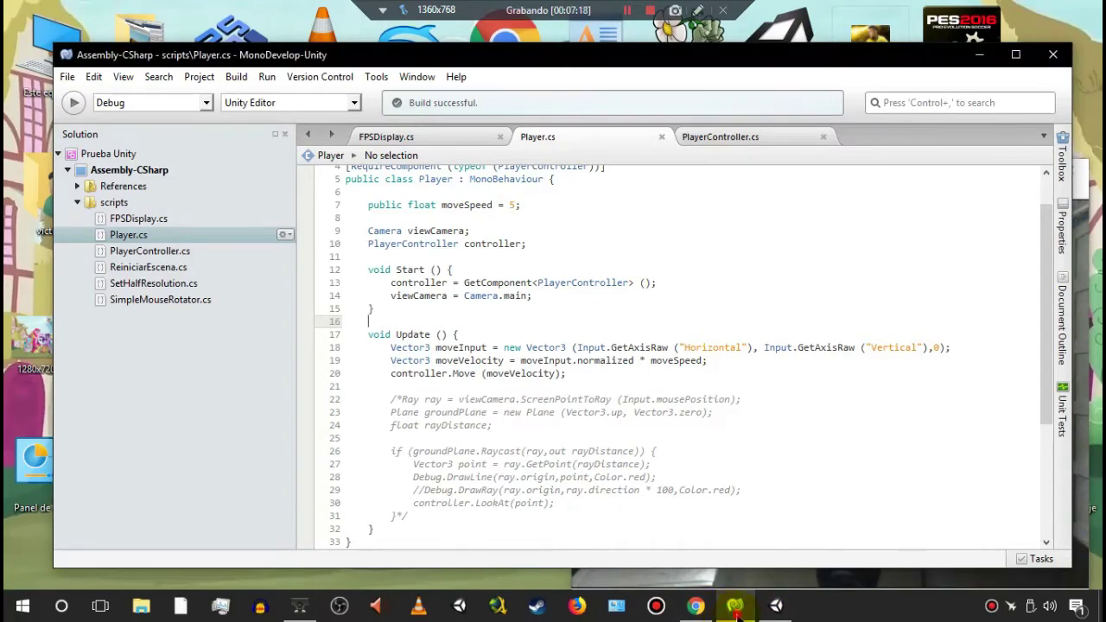
left_click(734, 609)
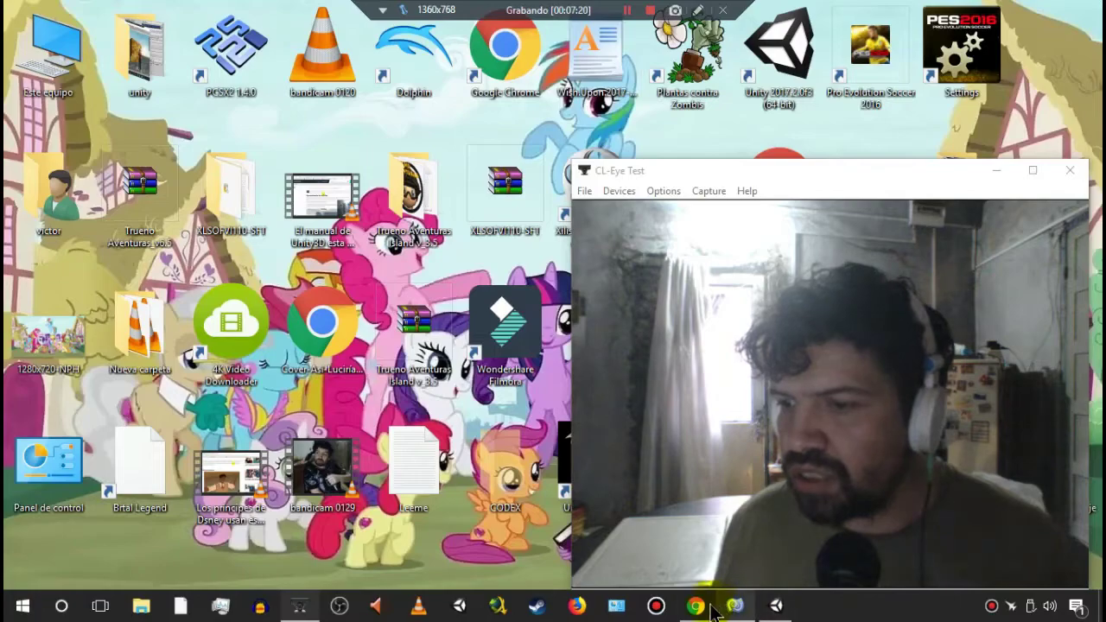
Hide the browser and CL-Eye Test webcam windows, returning to the Unity capsule scene.
left_click(705, 607)
left_click(699, 607)
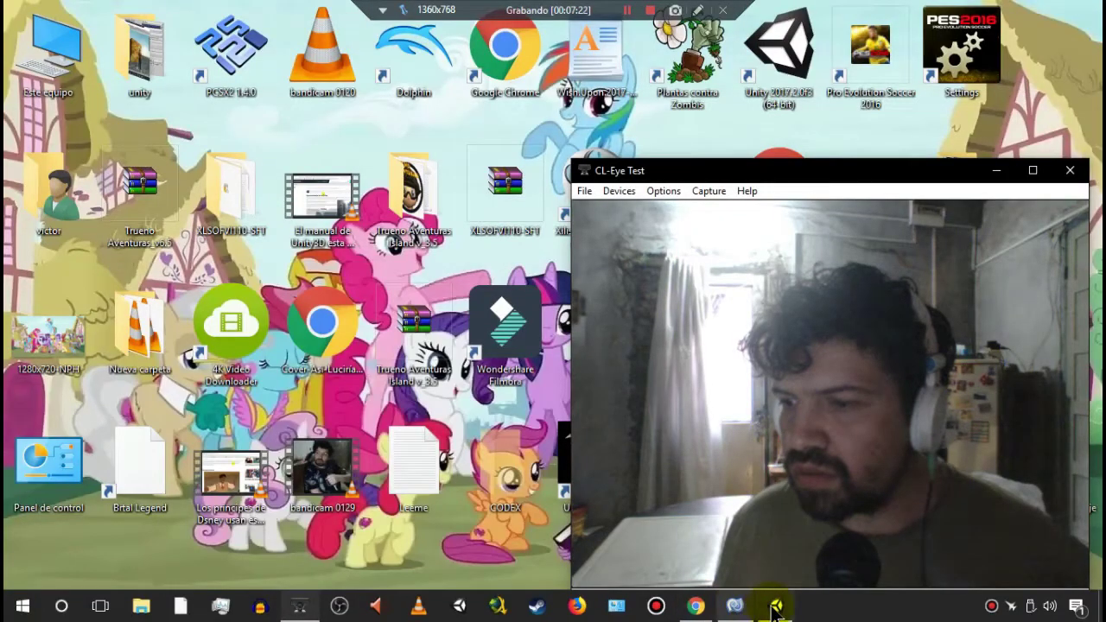
left_click(996, 171)
left_click(776, 607)
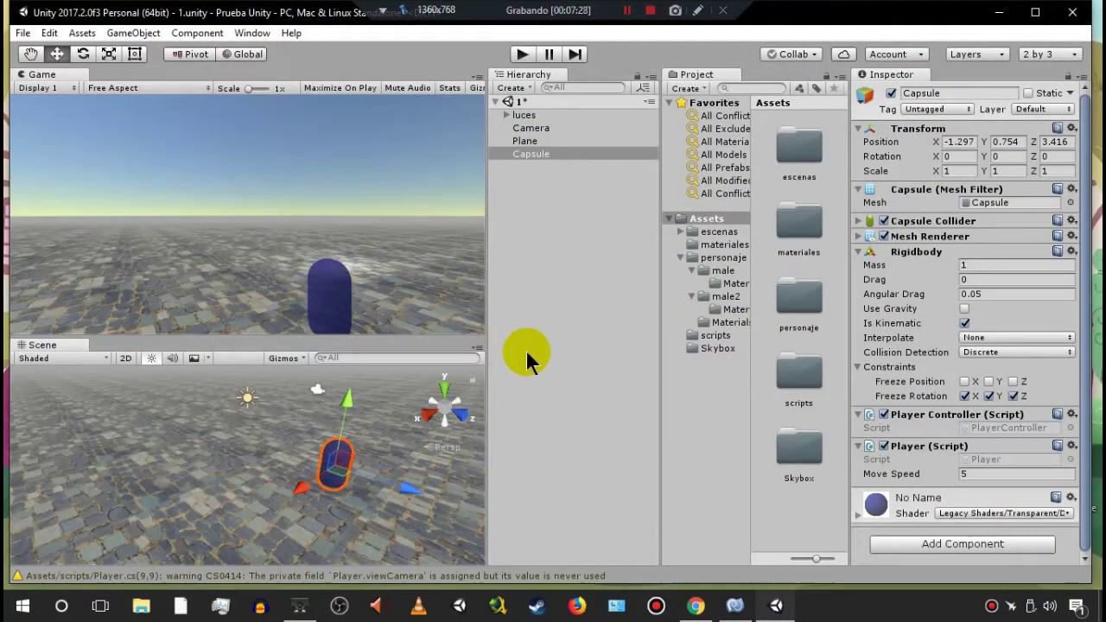
Enter Play mode and drive the capsule up and down with the arrow keys, Y ranging about 0.75–4.65.
left_click(523, 55)
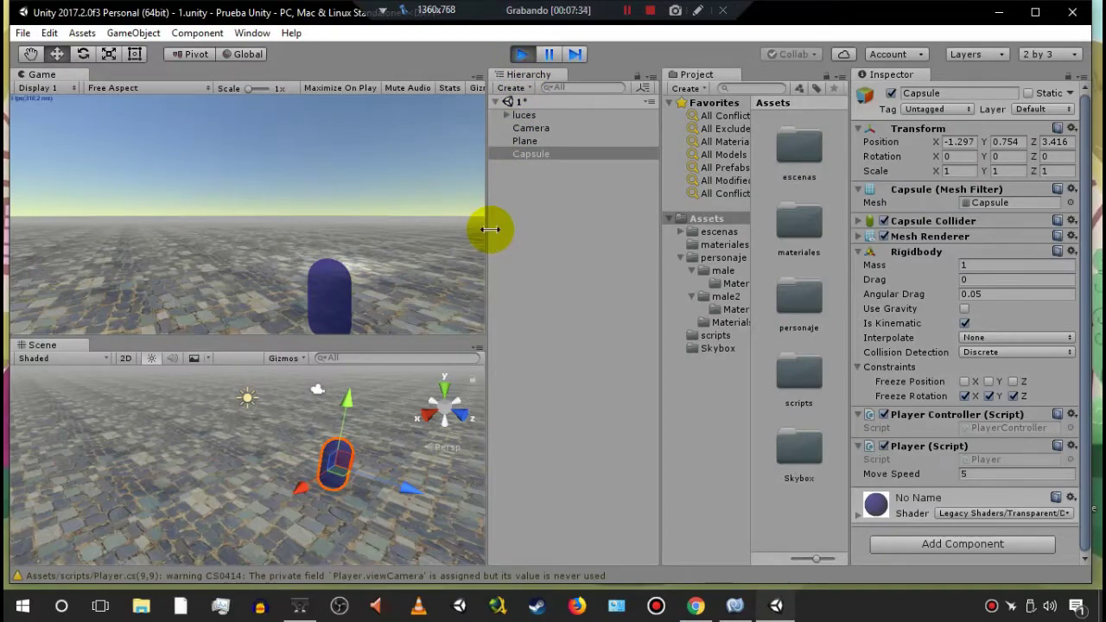
key("Left")
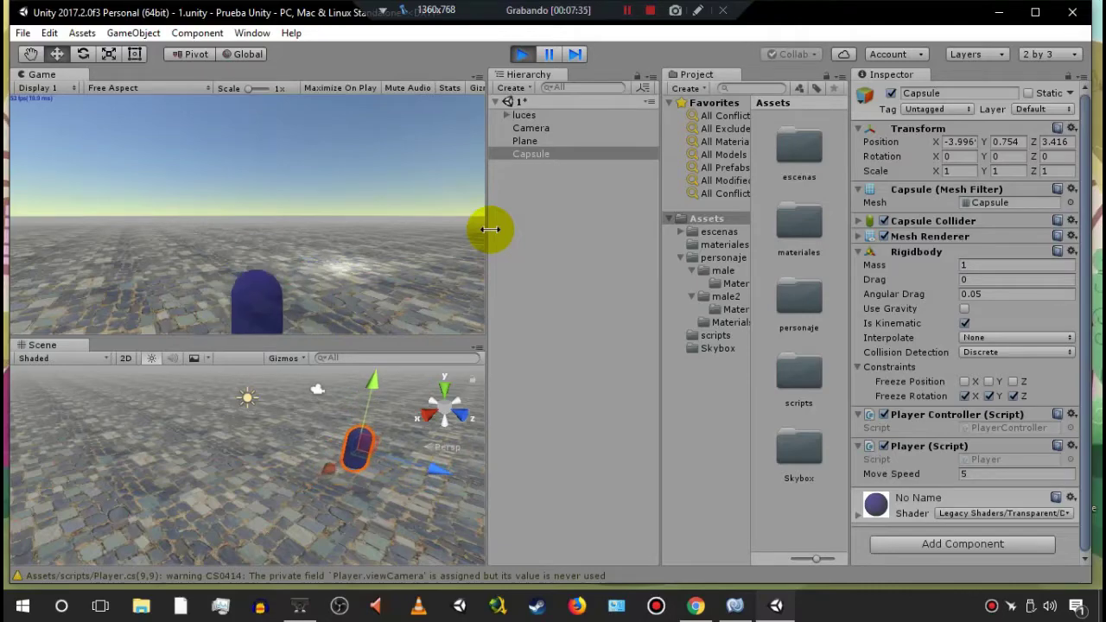
key("Right")
key("Up")
key("Up")
key("Down")
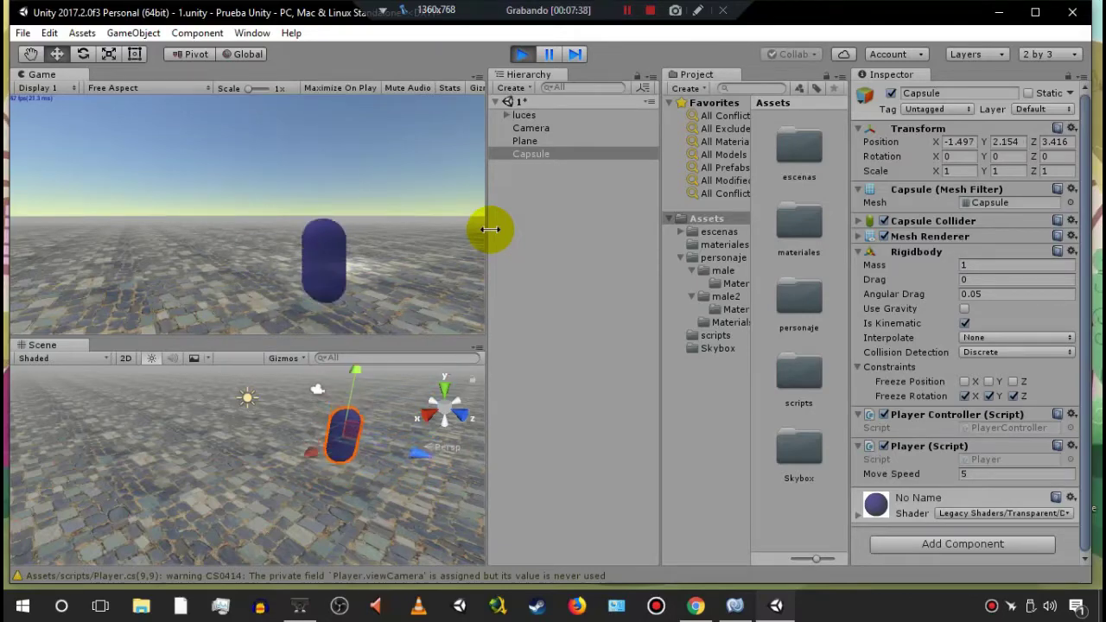
key("Up")
key("Down")
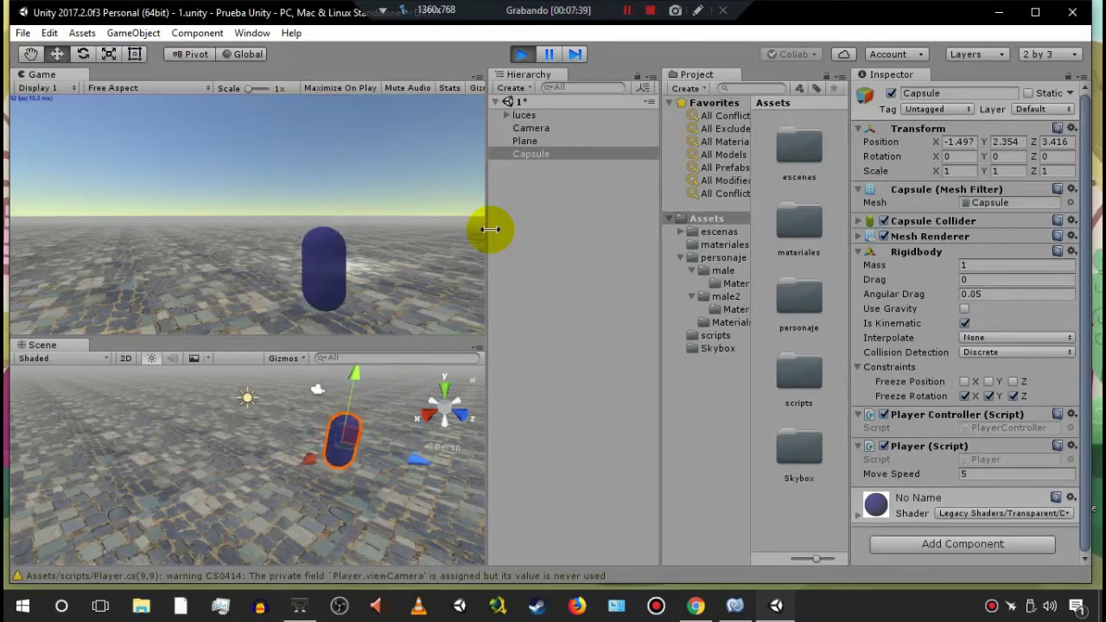
key("Up")
key("Down")
key("Down")
key("Up")
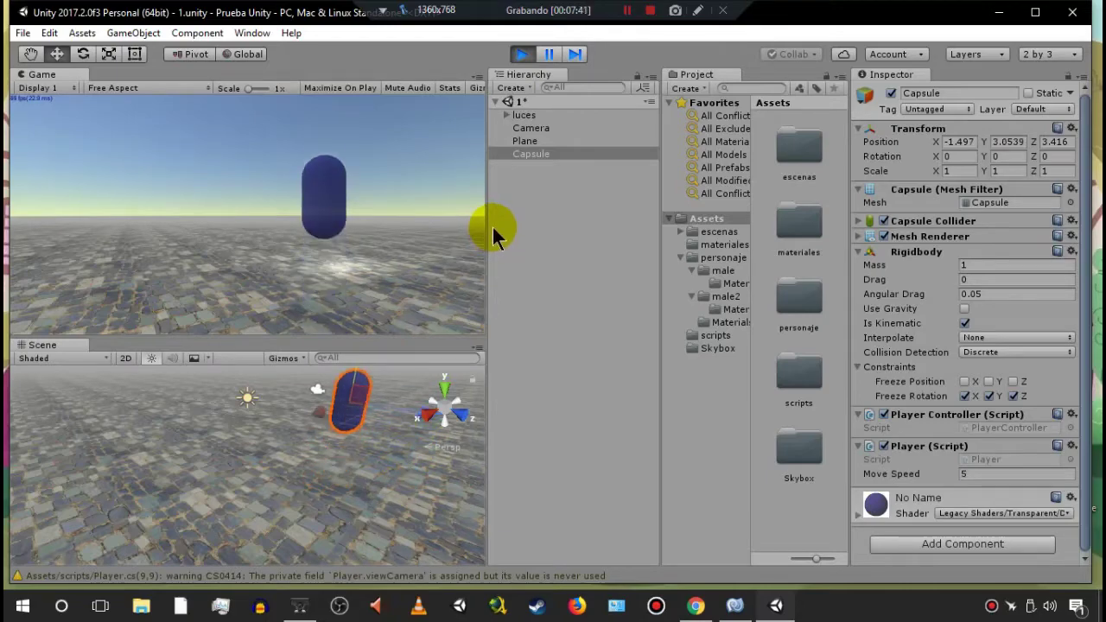
key("Down")
key("Down")
key("Up")
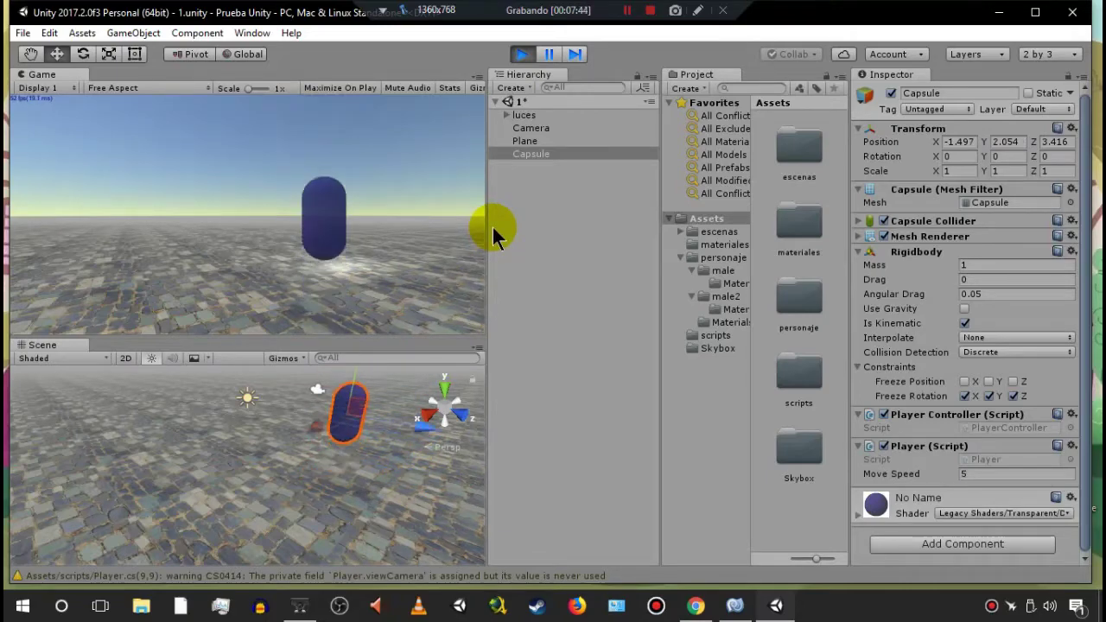
key("Down")
key("Down")
key("Up")
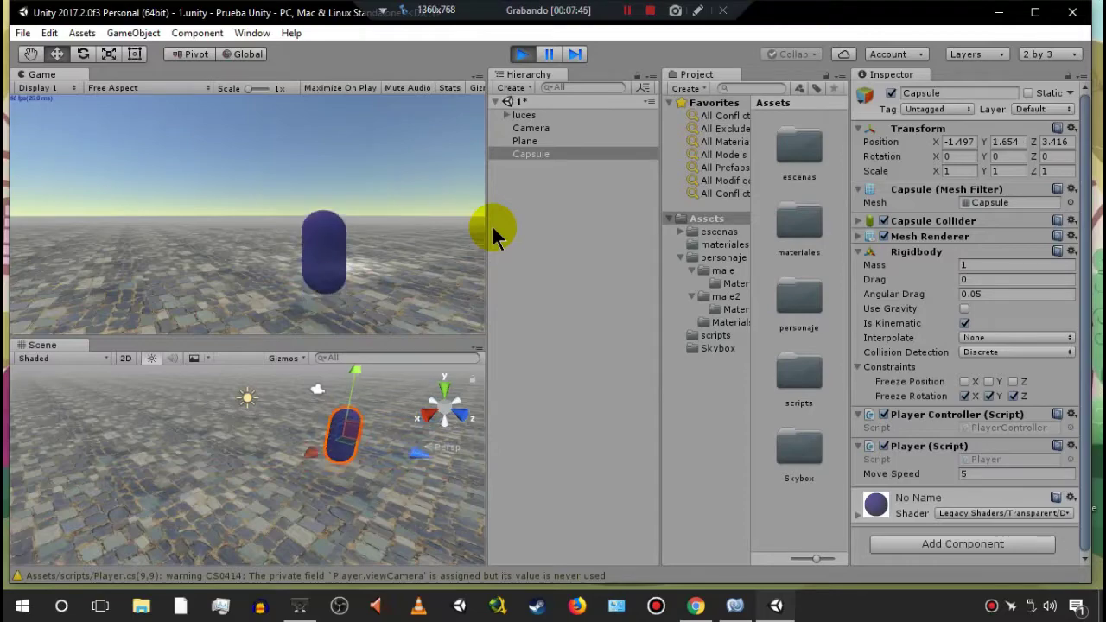
key("Left")
key("Down")
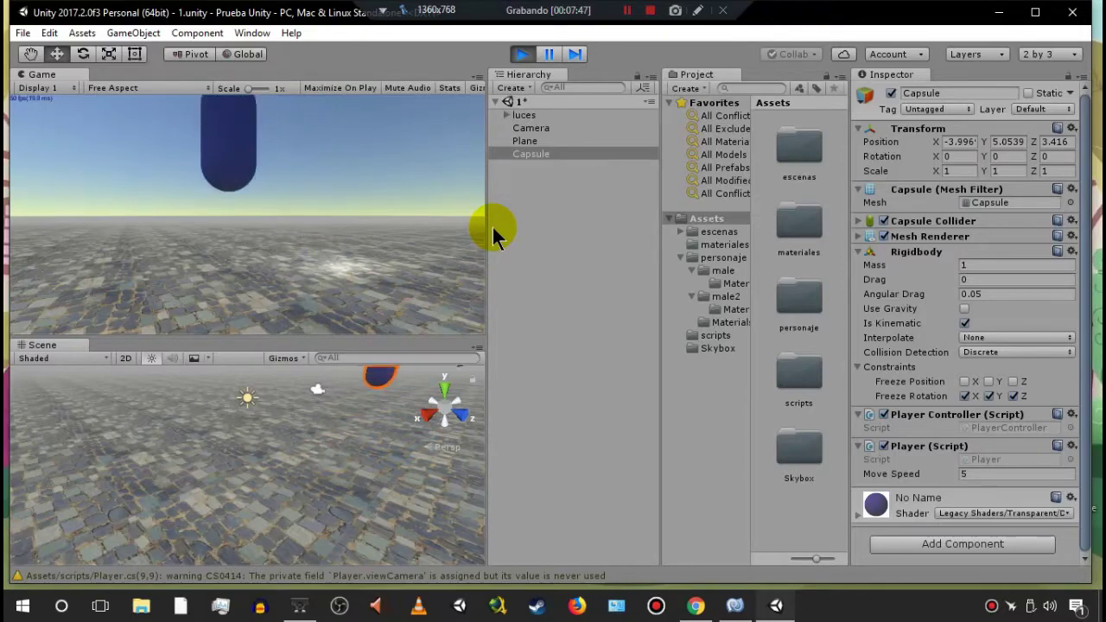
key("Down")
key("Right")
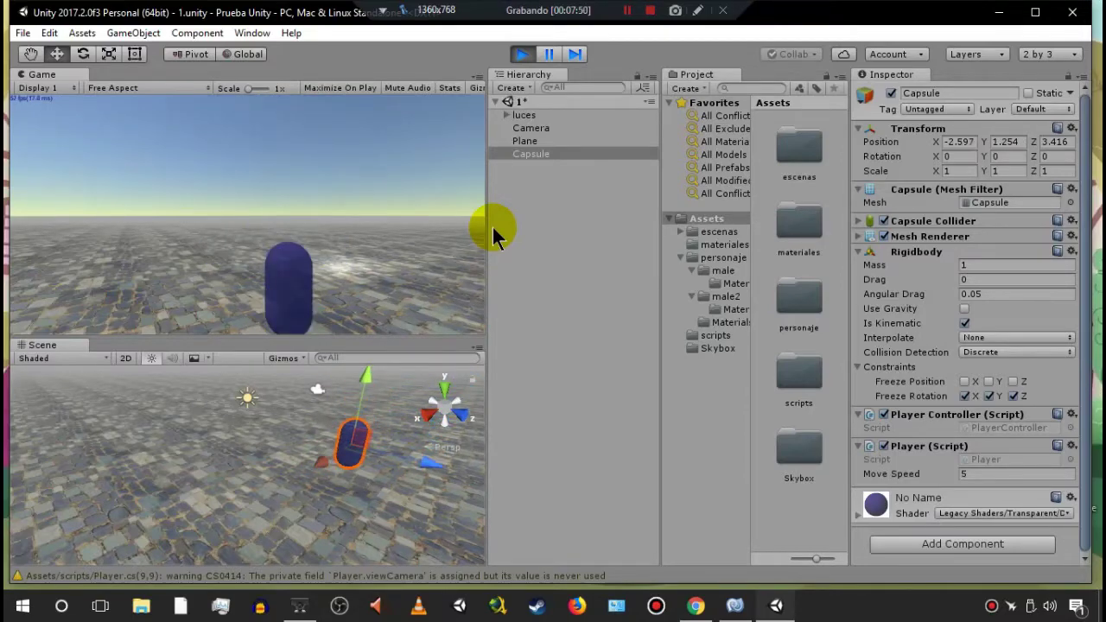
key("Up")
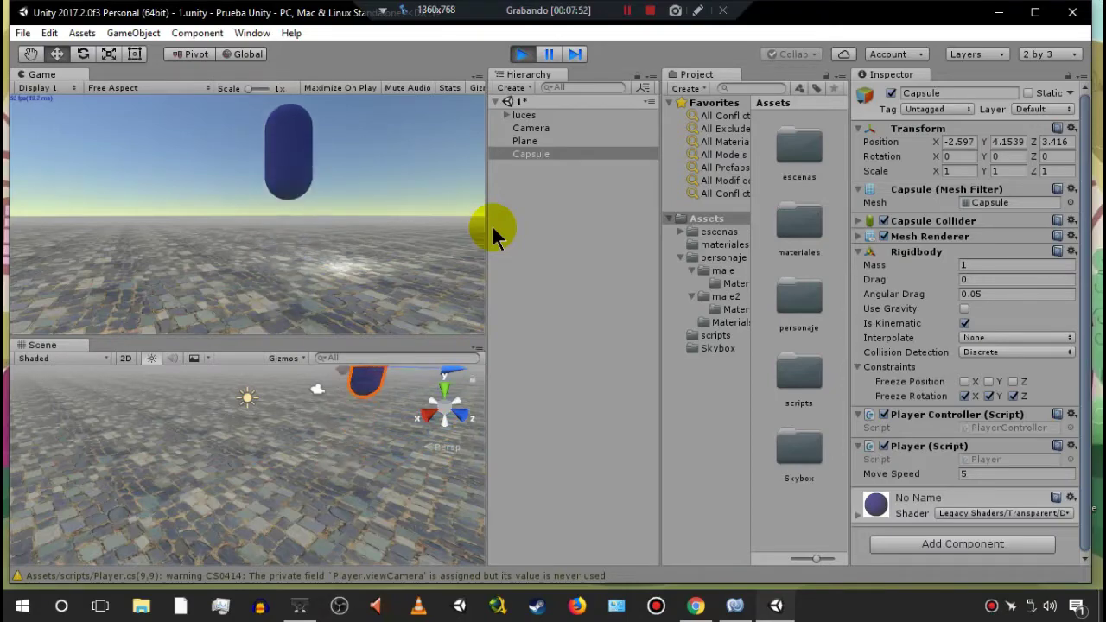
key("Down")
key("Down")
key("Up")
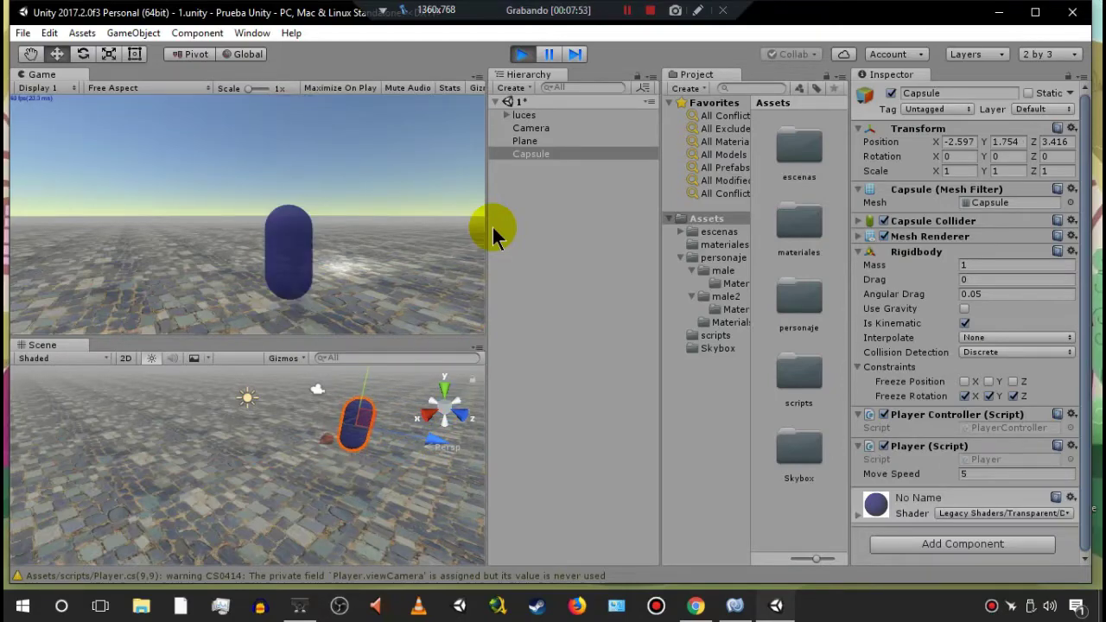
key("Down")
key("Down")
key("Up")
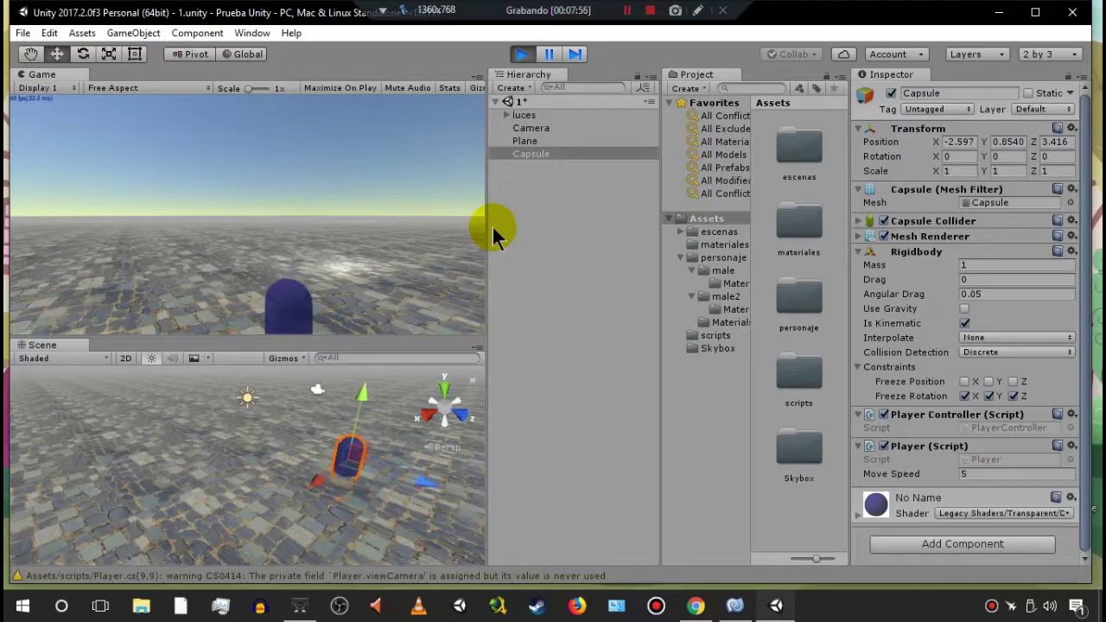
key("Down")
key("Up")
key("Up")
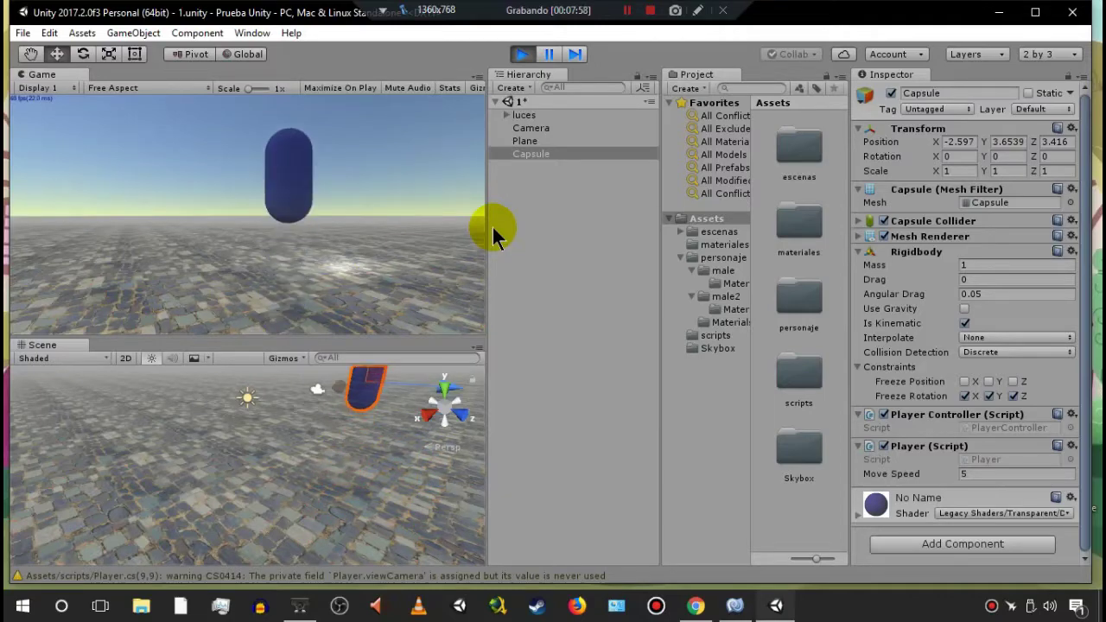
key("Up")
key("Down")
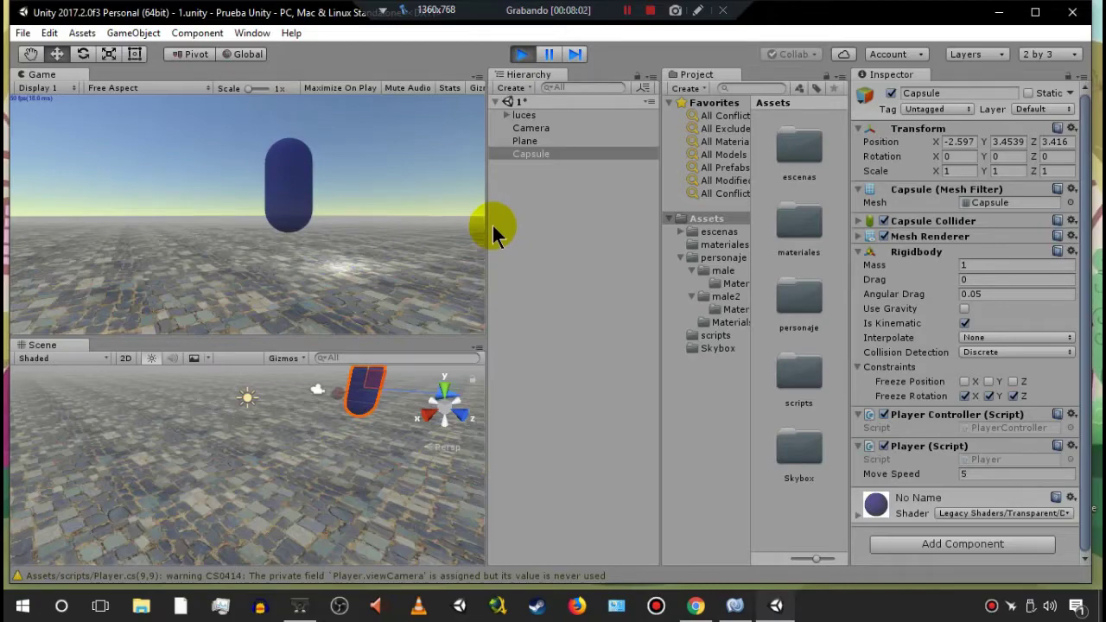
key("Down")
key("Up")
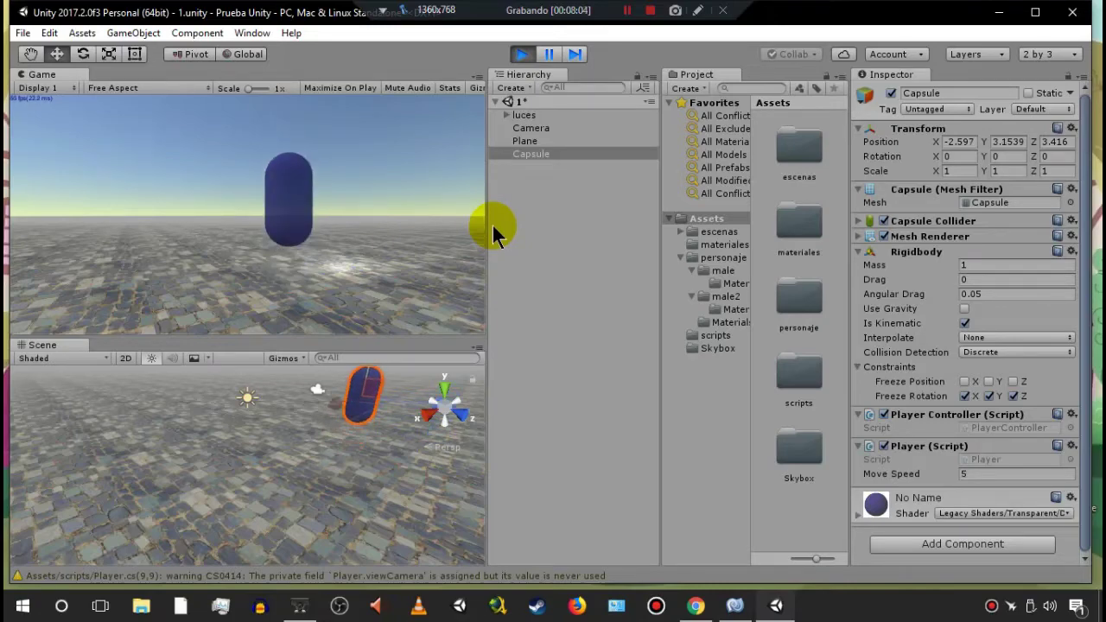
key("Up")
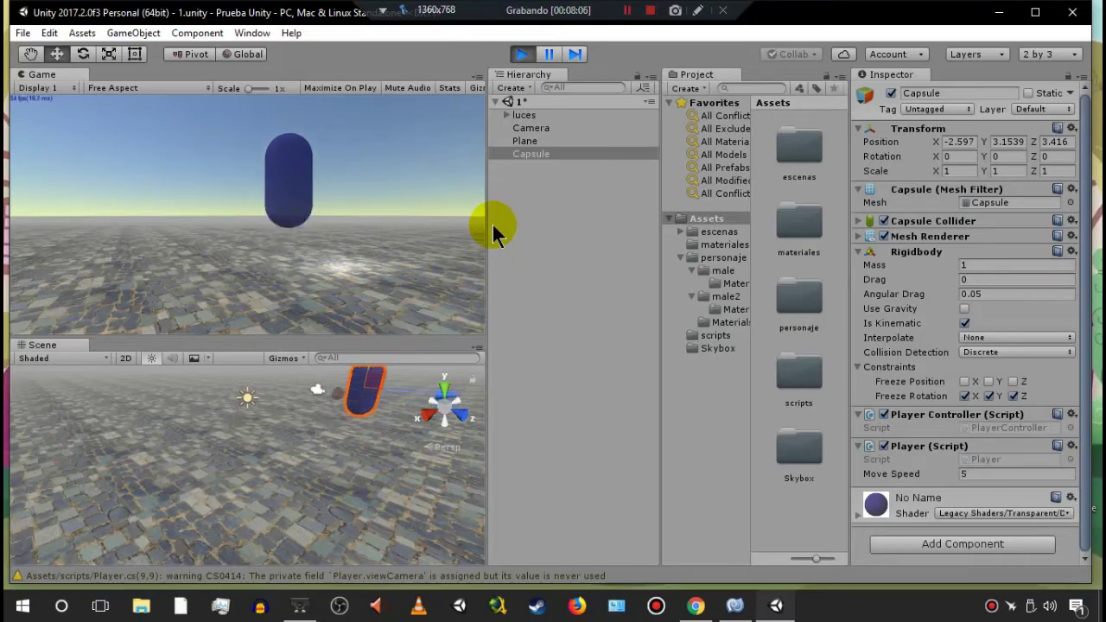
key("Down")
Move the capsule left, right, up and down with the arrow keys, then stop Play mode.
key("Left")
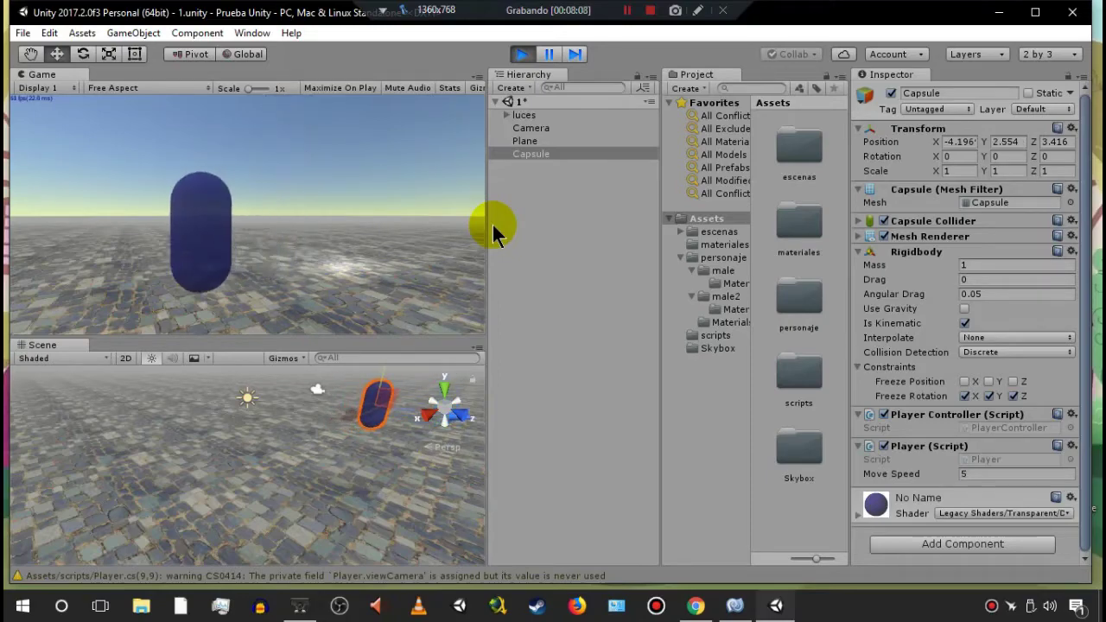
key("Right")
key("Down")
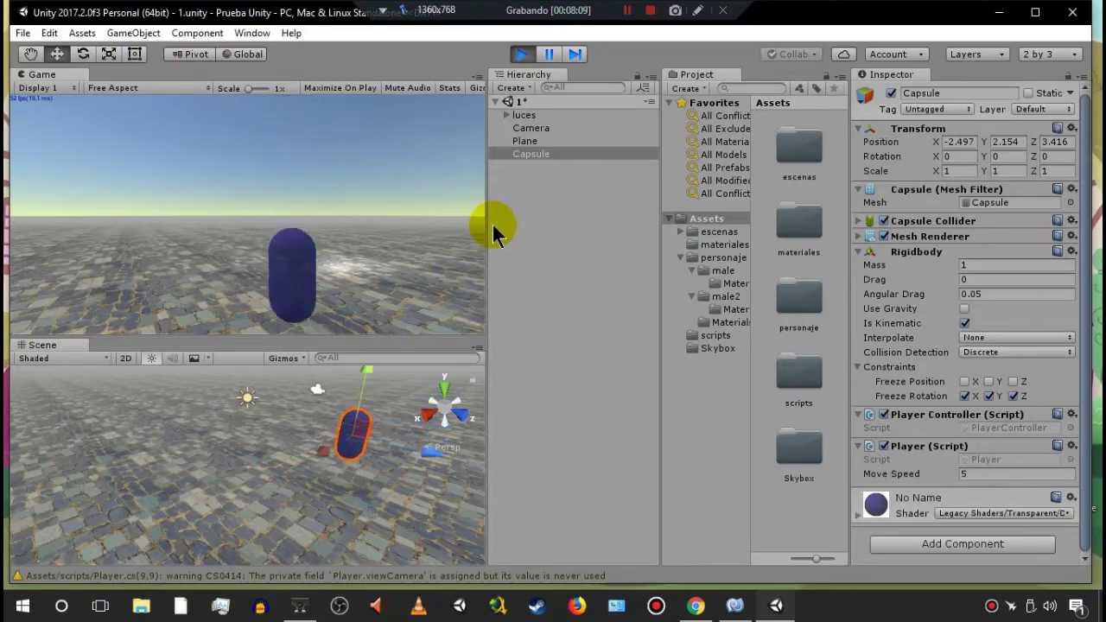
key("Up")
key("Left")
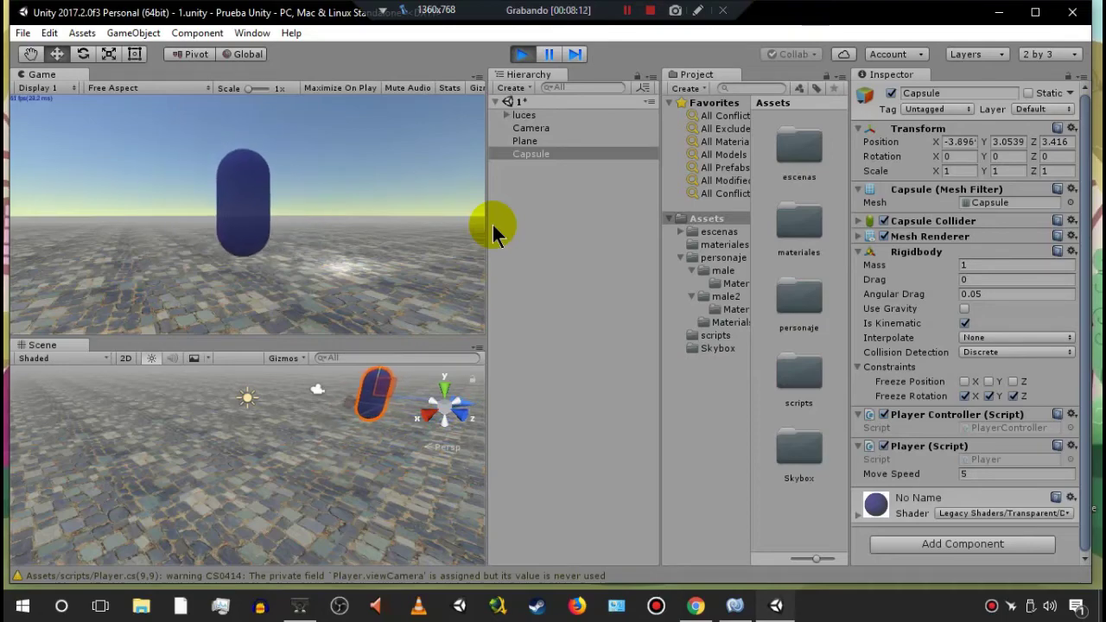
key("Right")
key("Up")
key("Down")
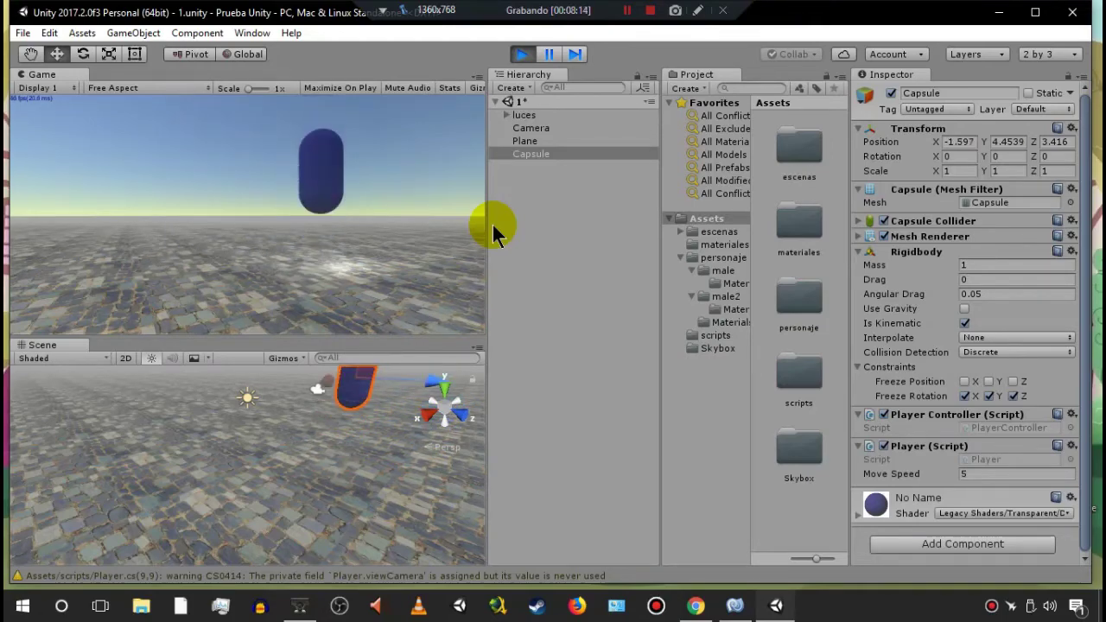
key("Left")
key("Right")
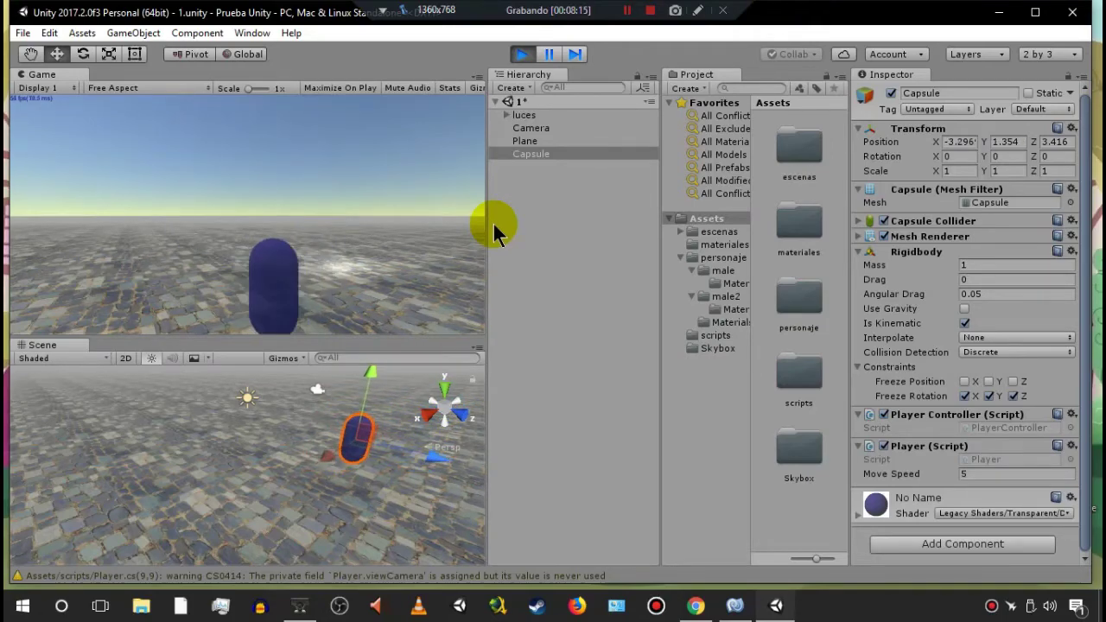
key("Up")
key("Down")
key("Left")
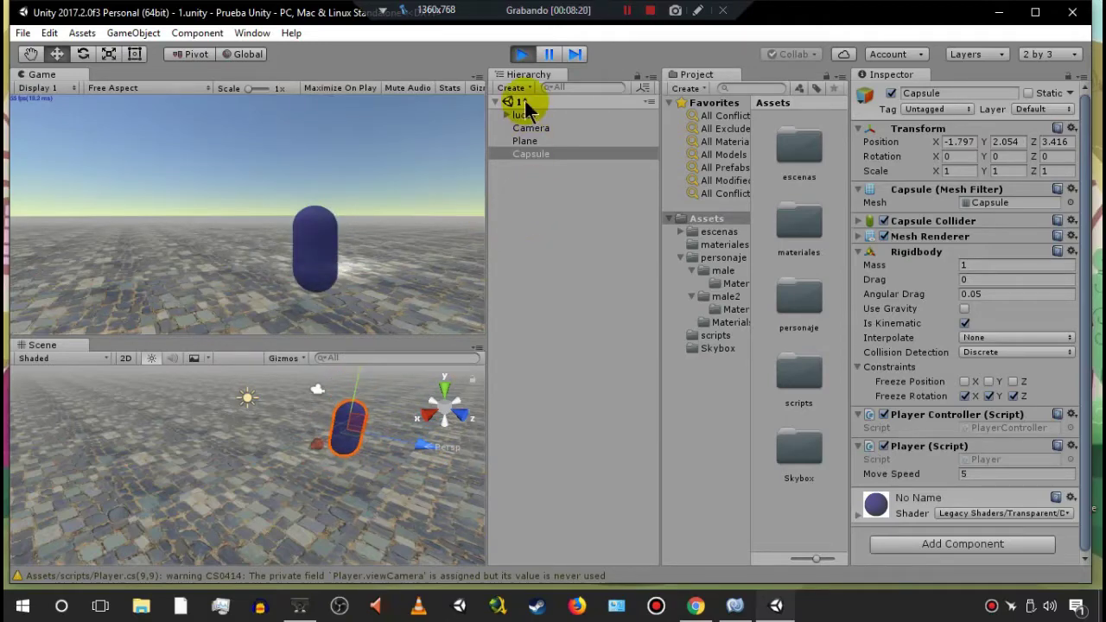
left_click(520, 50)
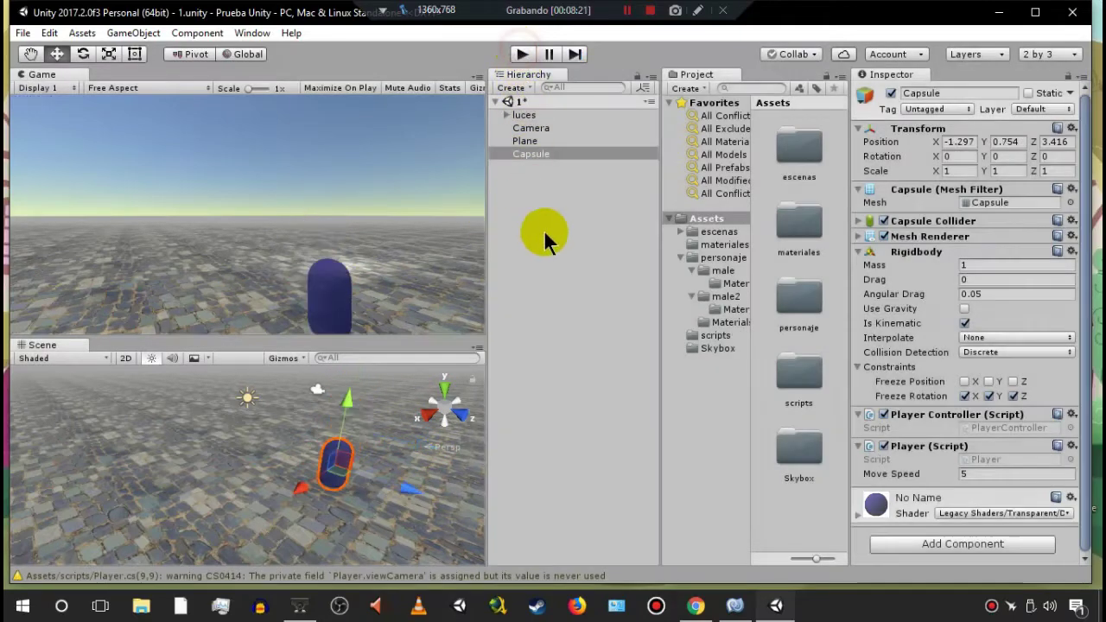
In Player.cs, insert ', 0' after the Horizontal axis call on the moveInput line.
left_click(775, 607)
left_click(736, 606)
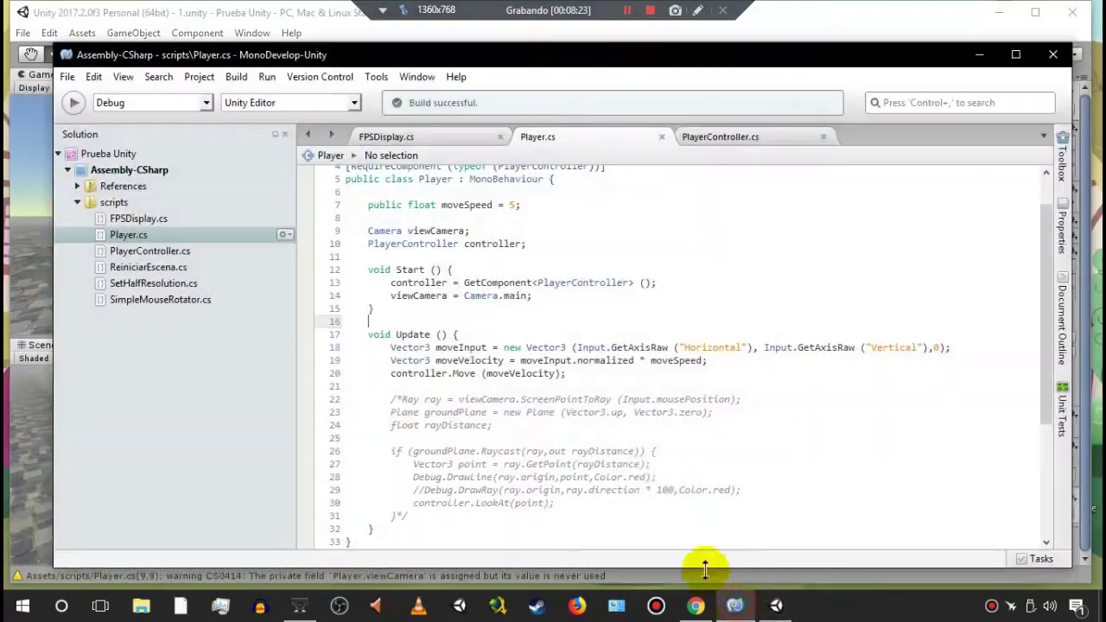
left_click(933, 347)
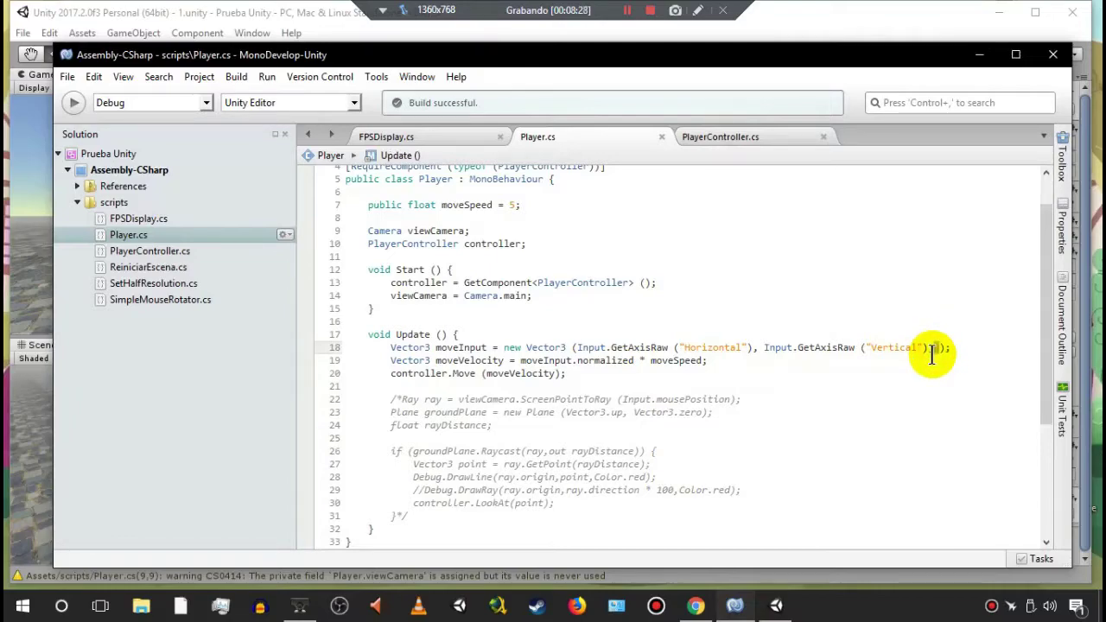
type(",")
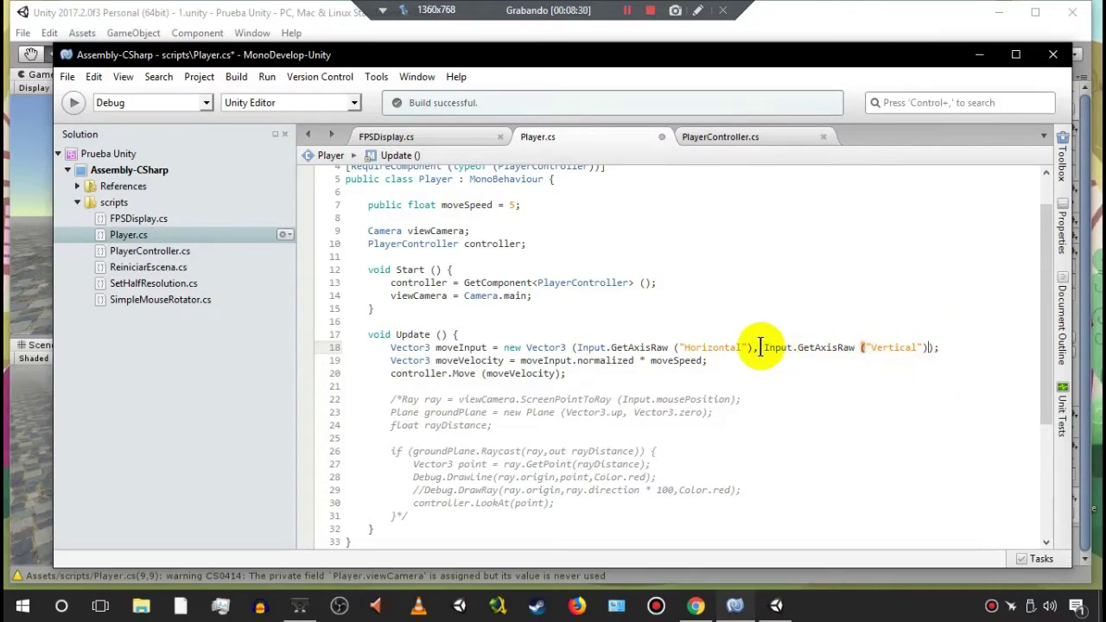
left_click(752, 348)
type("0")
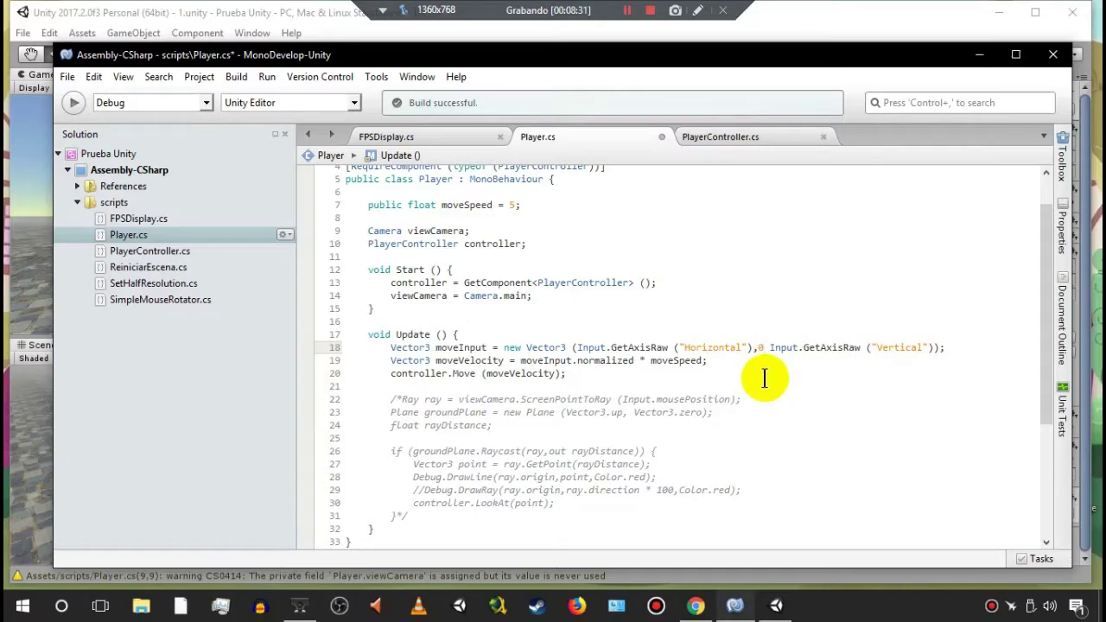
type(".")
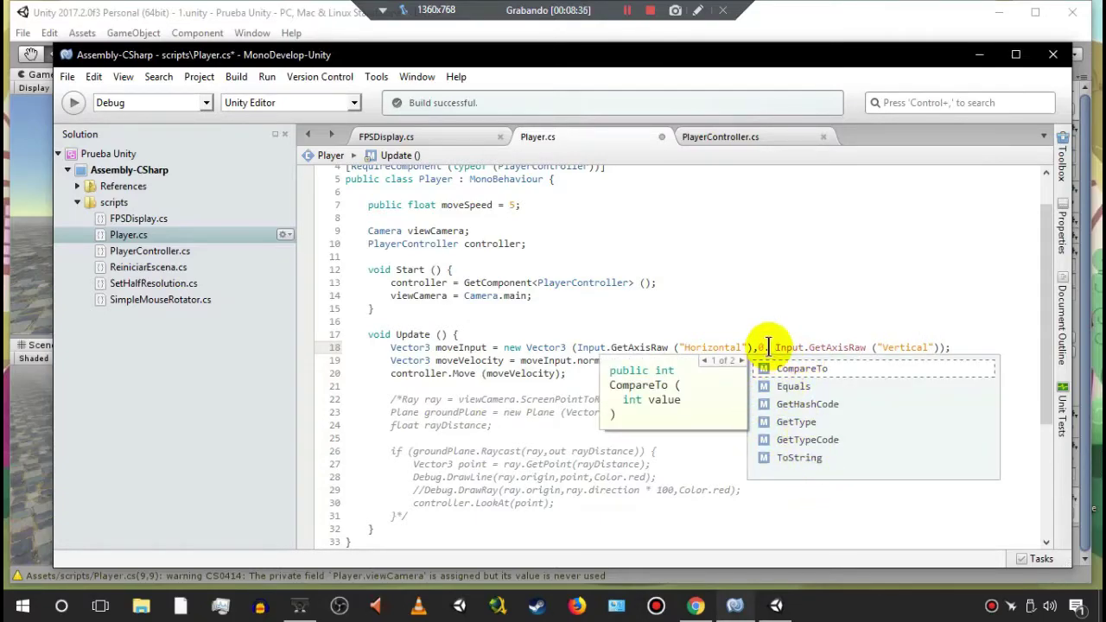
key("BackSpace")
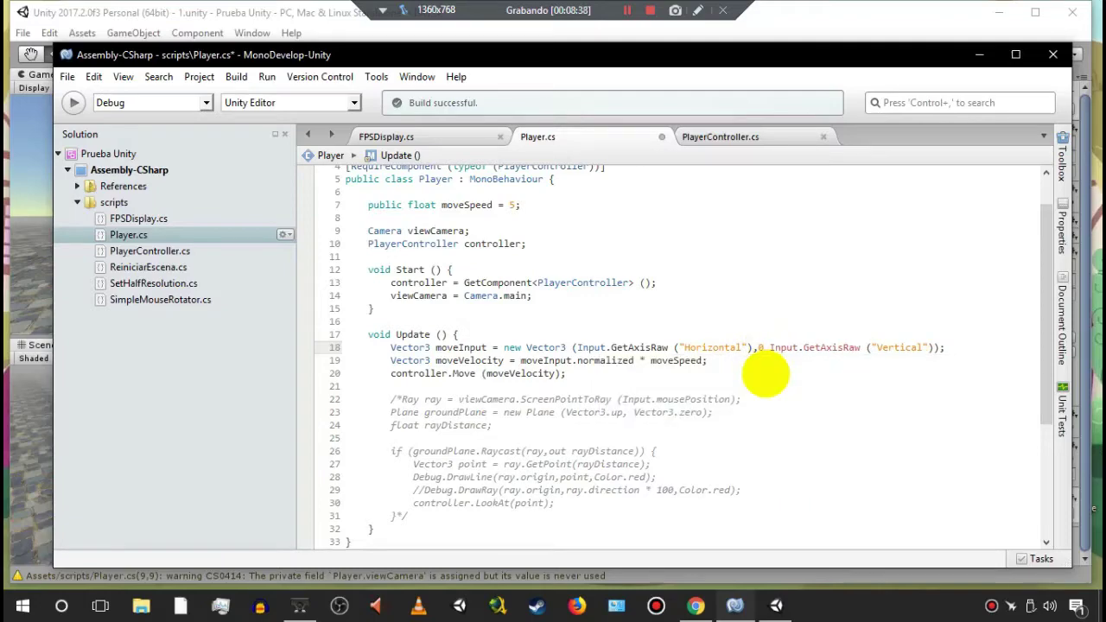
type(".")
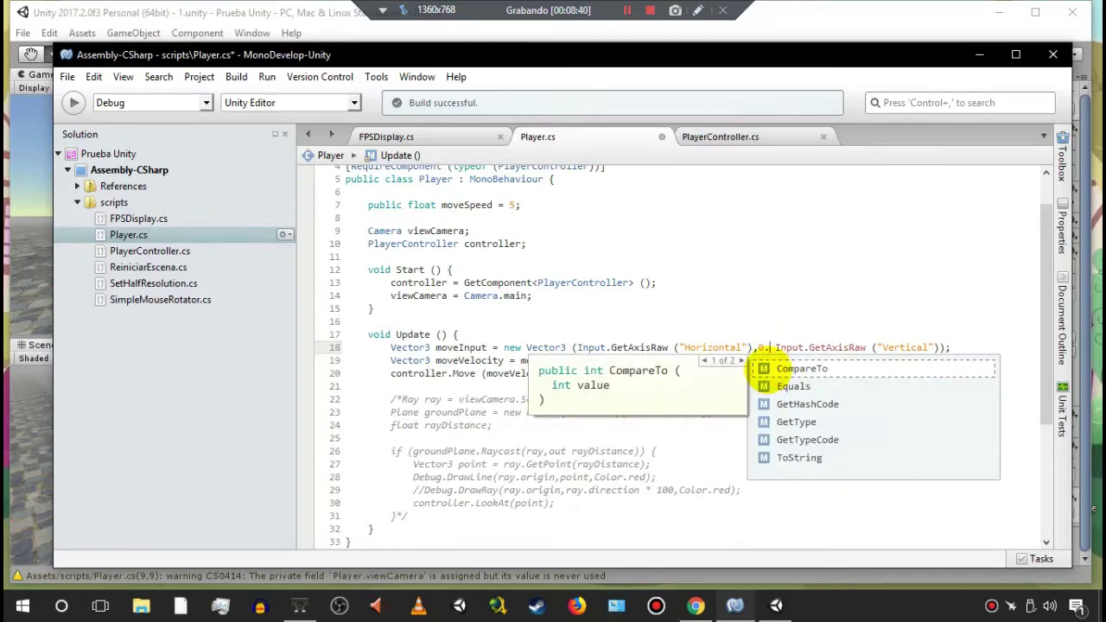
key("BackSpace")
type(",")
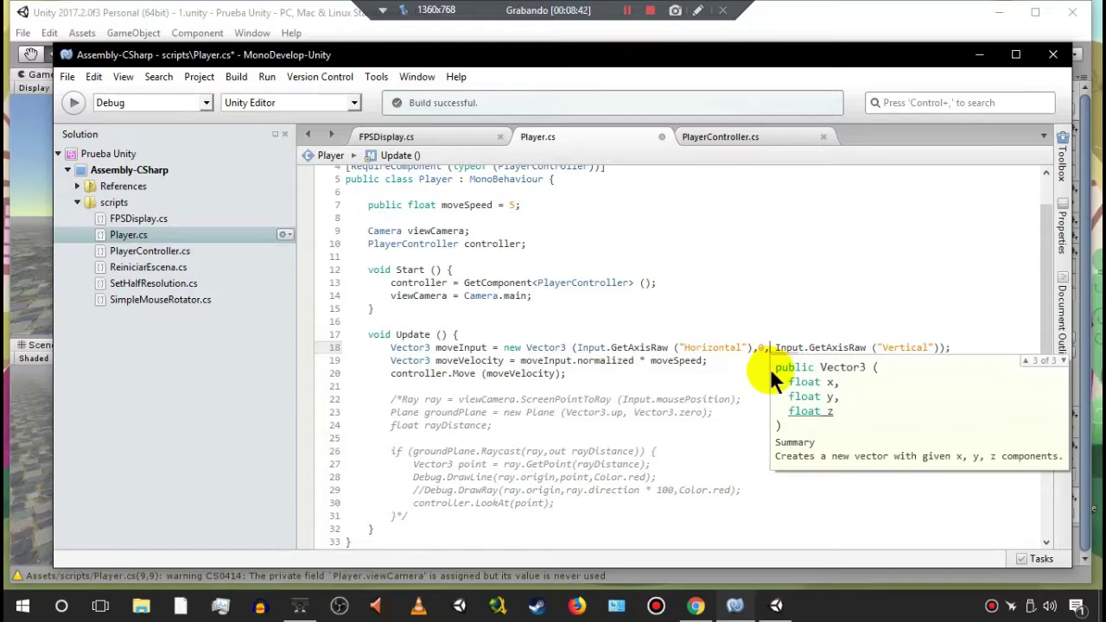
left_click(760, 374)
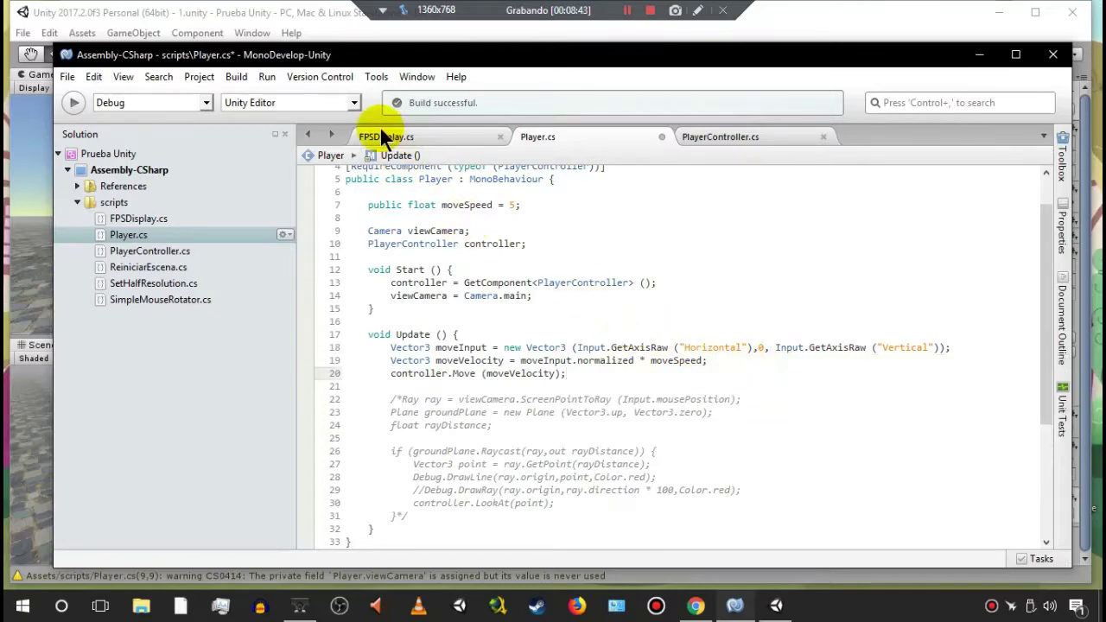
Run Build All on the project, then return to the Unity editor.
left_click(238, 76)
left_click(259, 98)
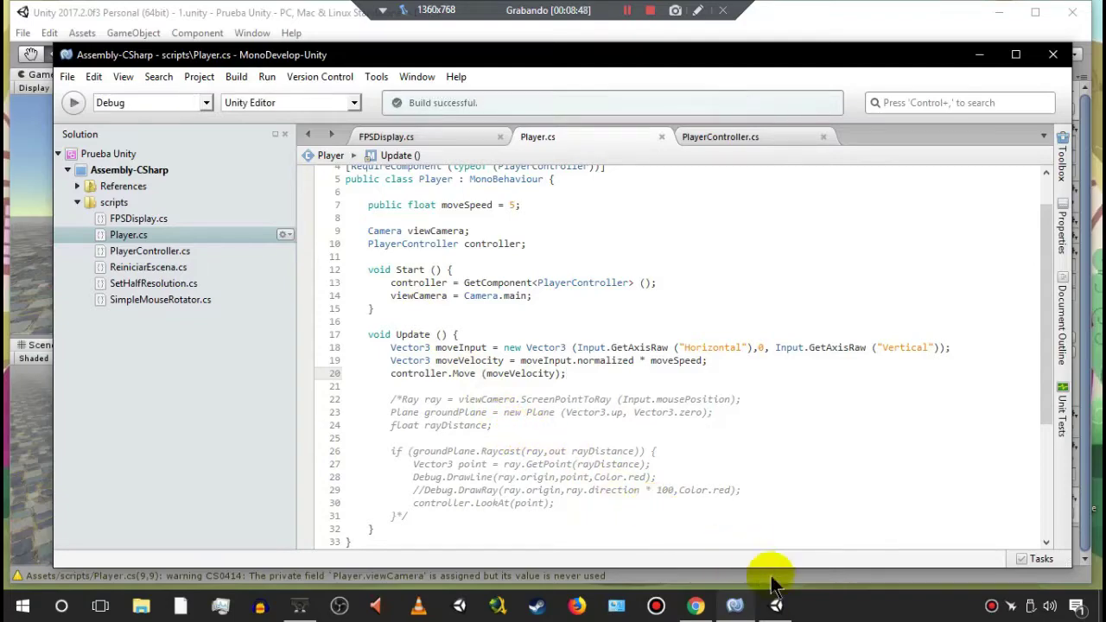
left_click(769, 608)
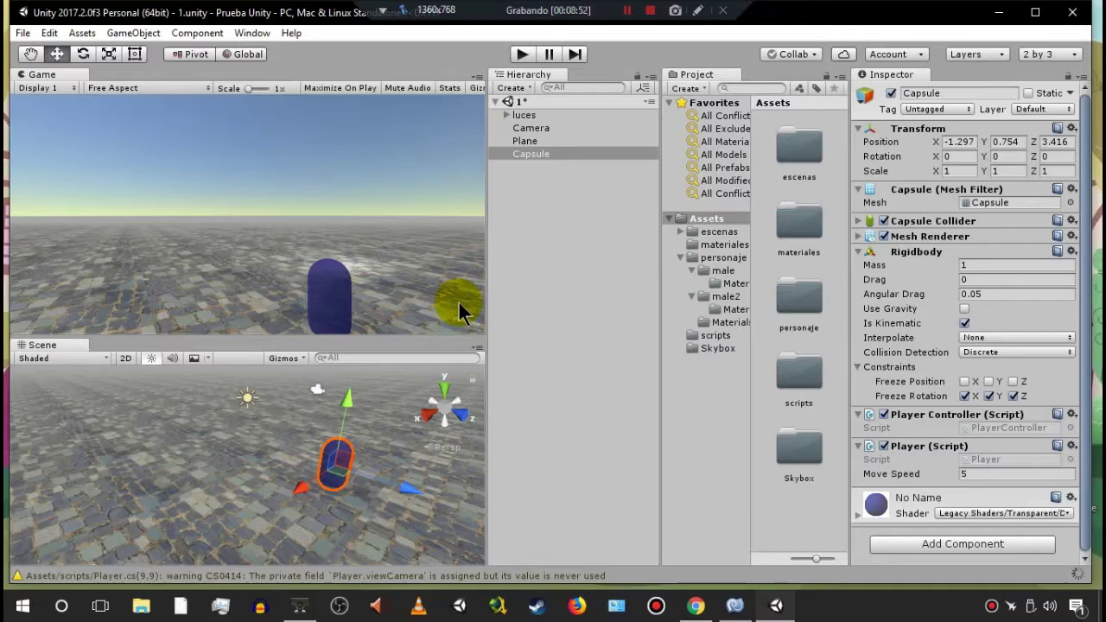
Play-test the capsule with S, A and W across the plane, stop, then restart Play mode.
left_click(523, 55)
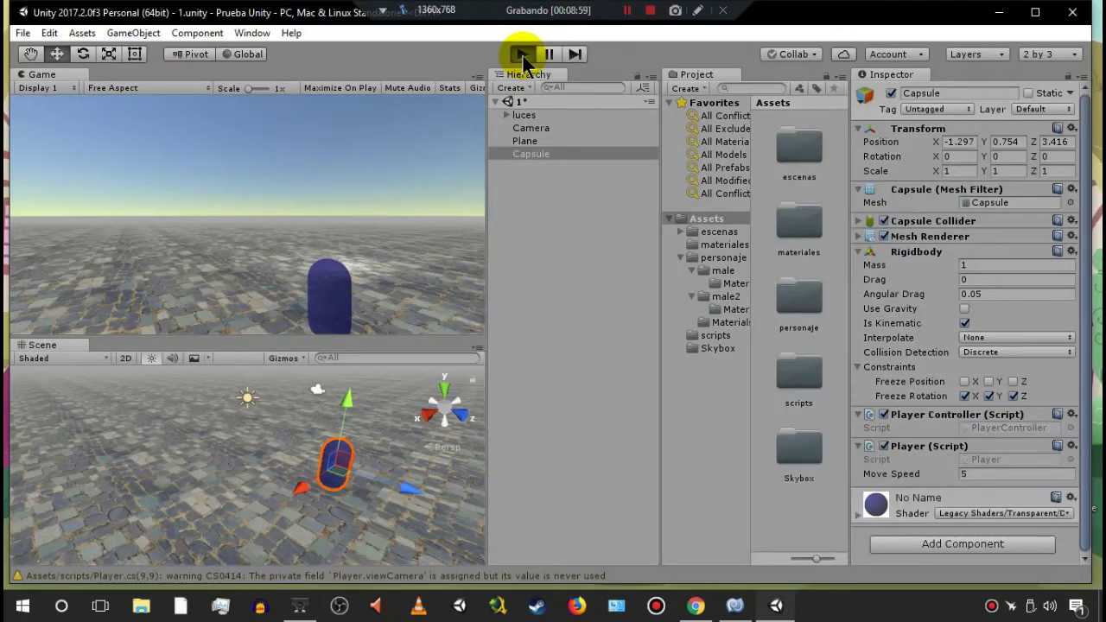
key("s")
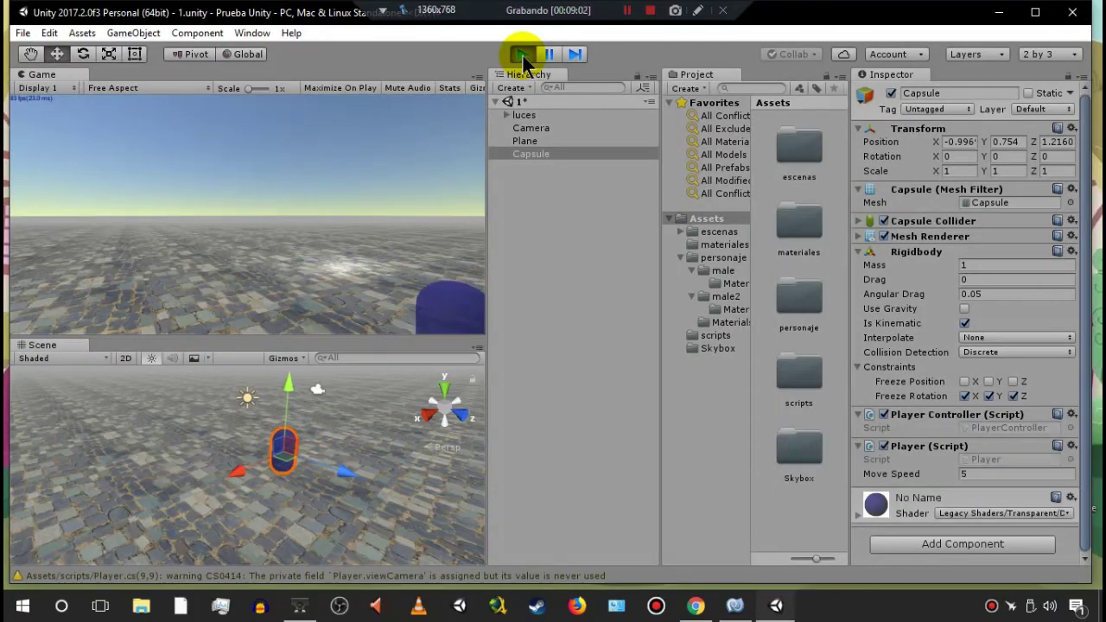
key("a")
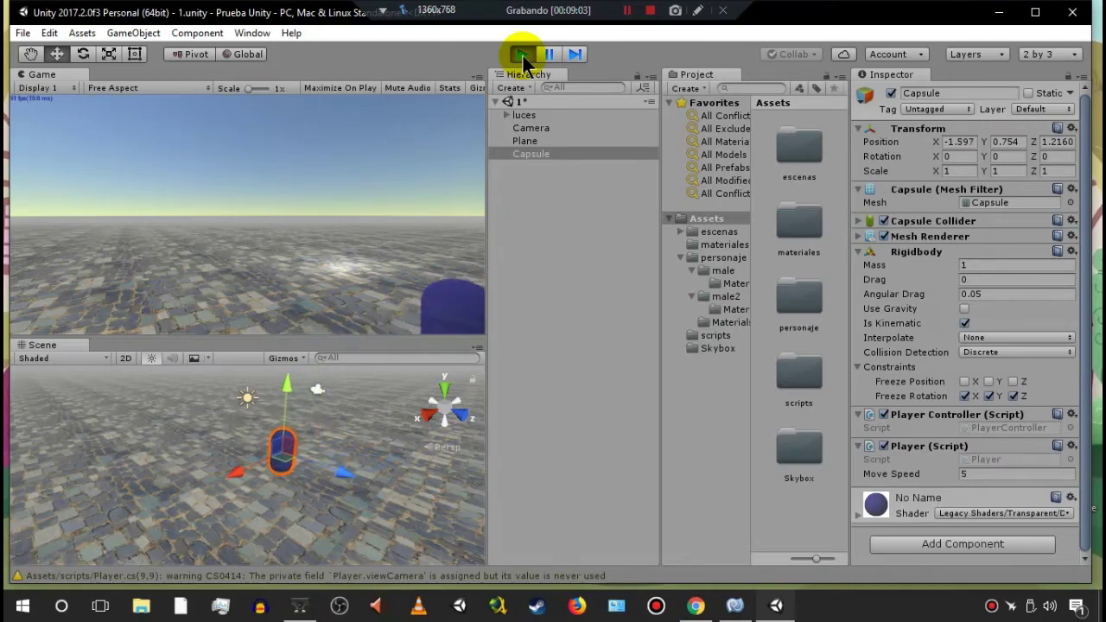
key("w")
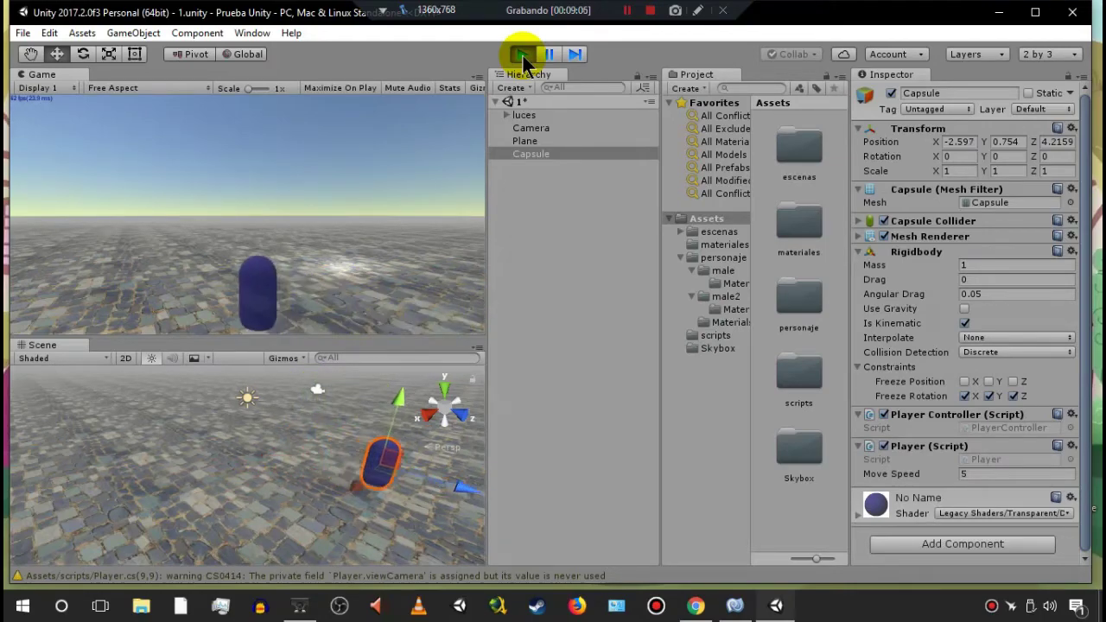
key("s")
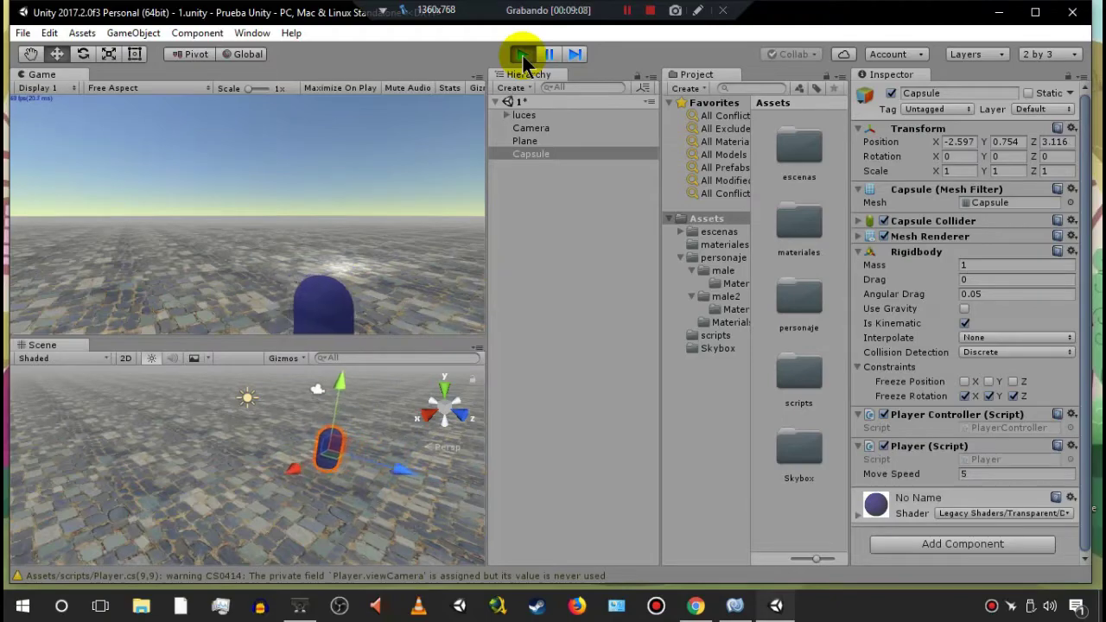
key("a")
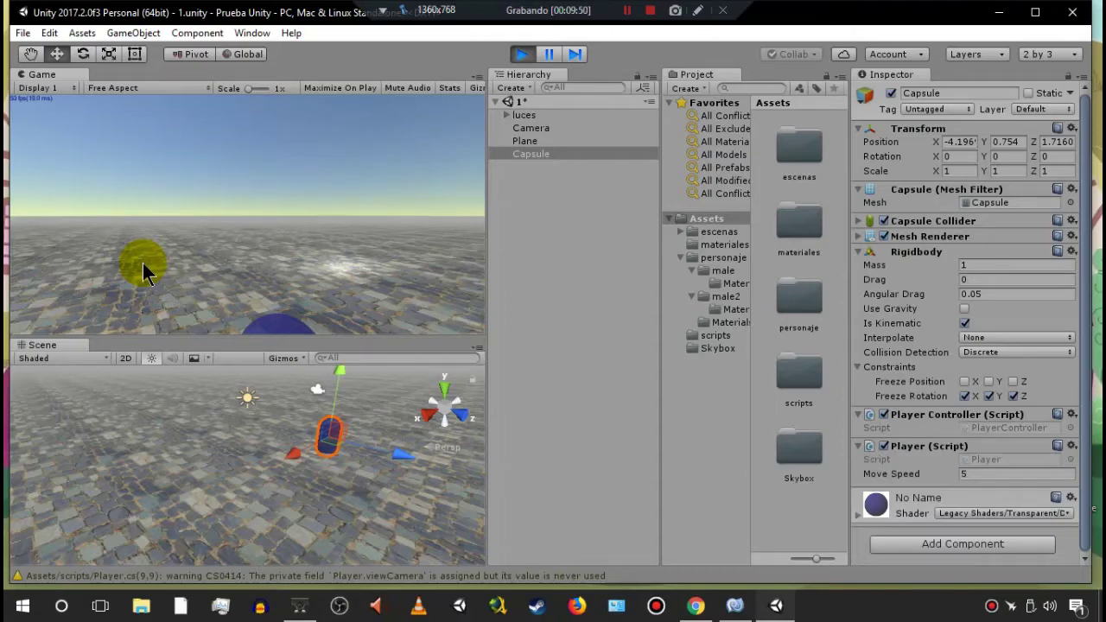
left_click(522, 53)
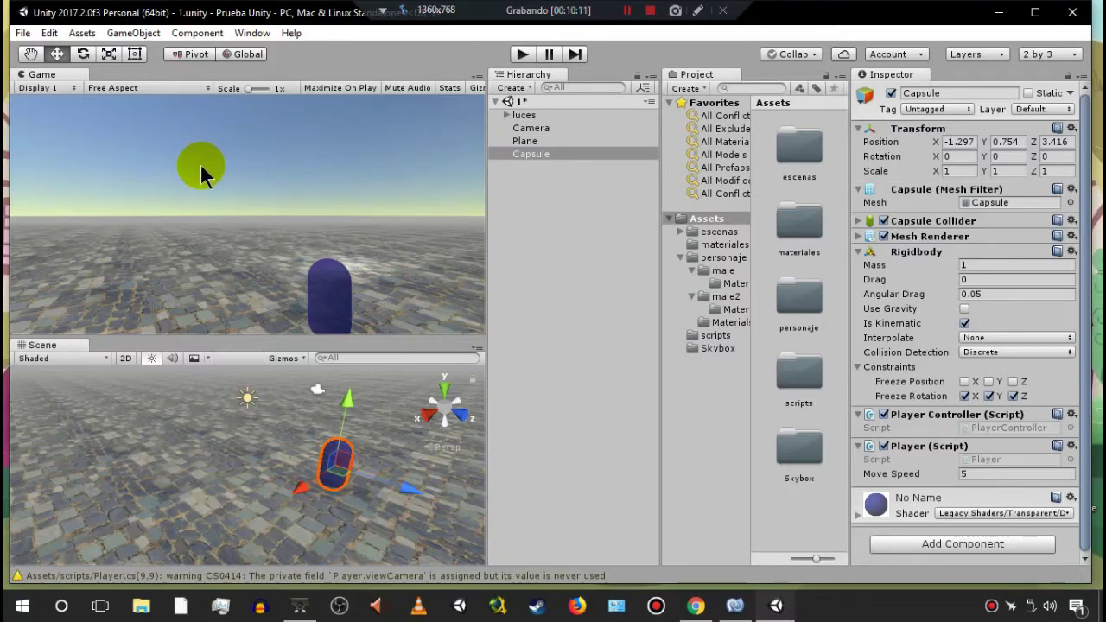
left_click(521, 55)
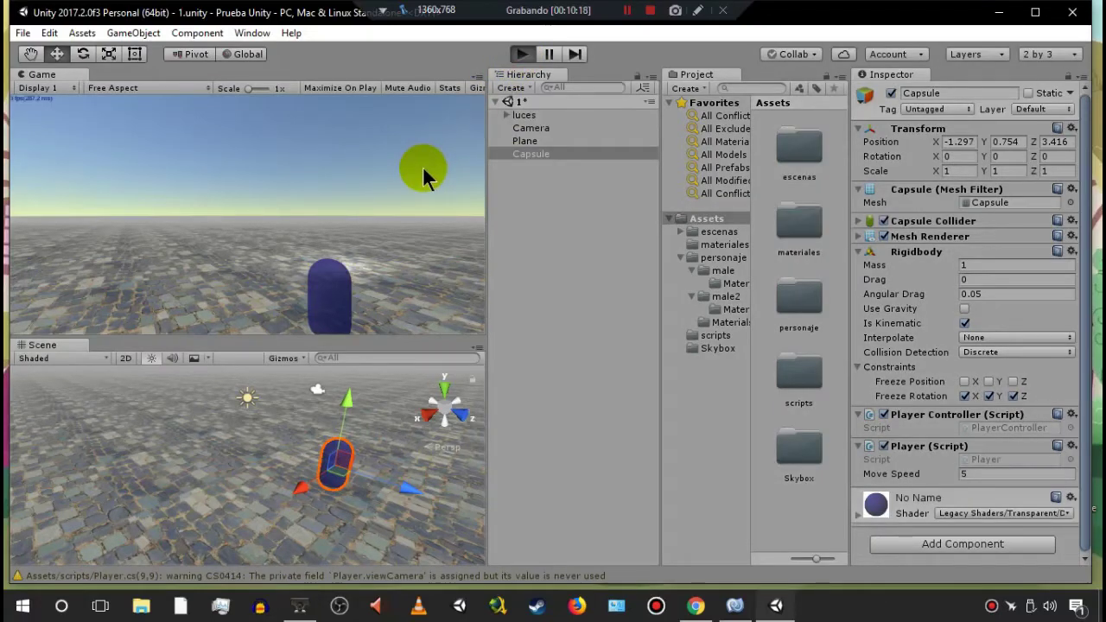
Drive the capsule forward to Z 13.916 with W, stop Play, and bring CL-Eye Test forward.
key("w")
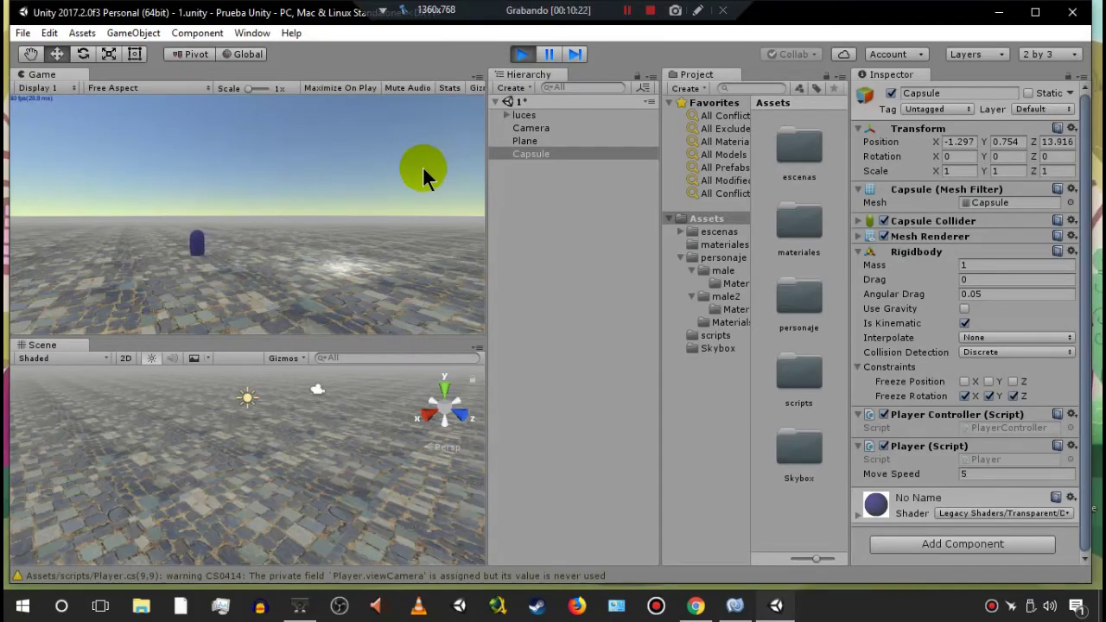
left_click(524, 57)
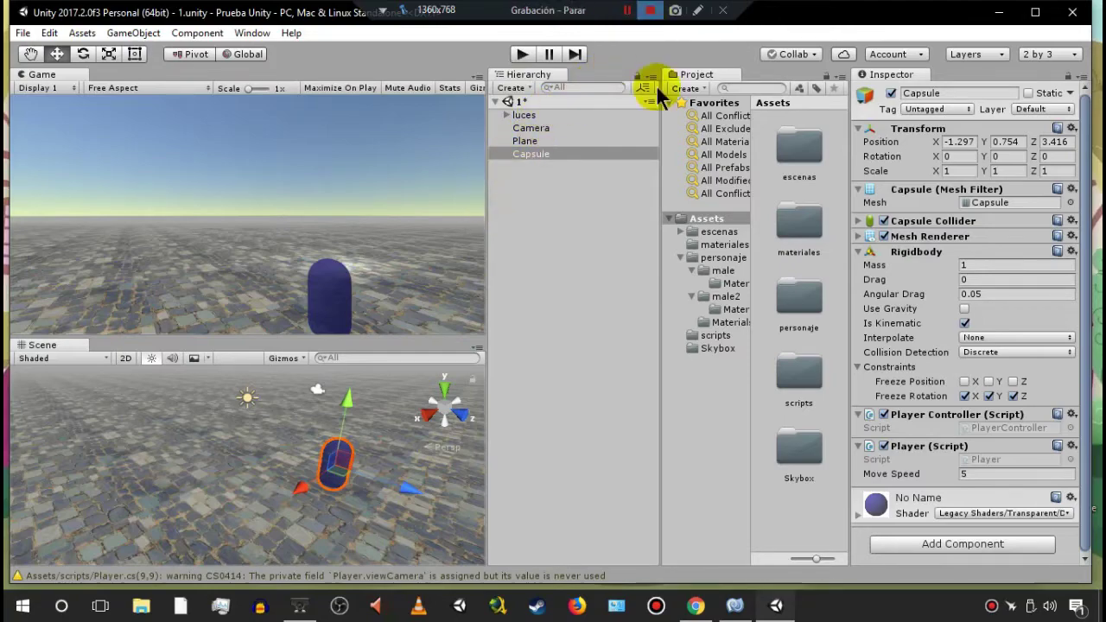
left_click(300, 608)
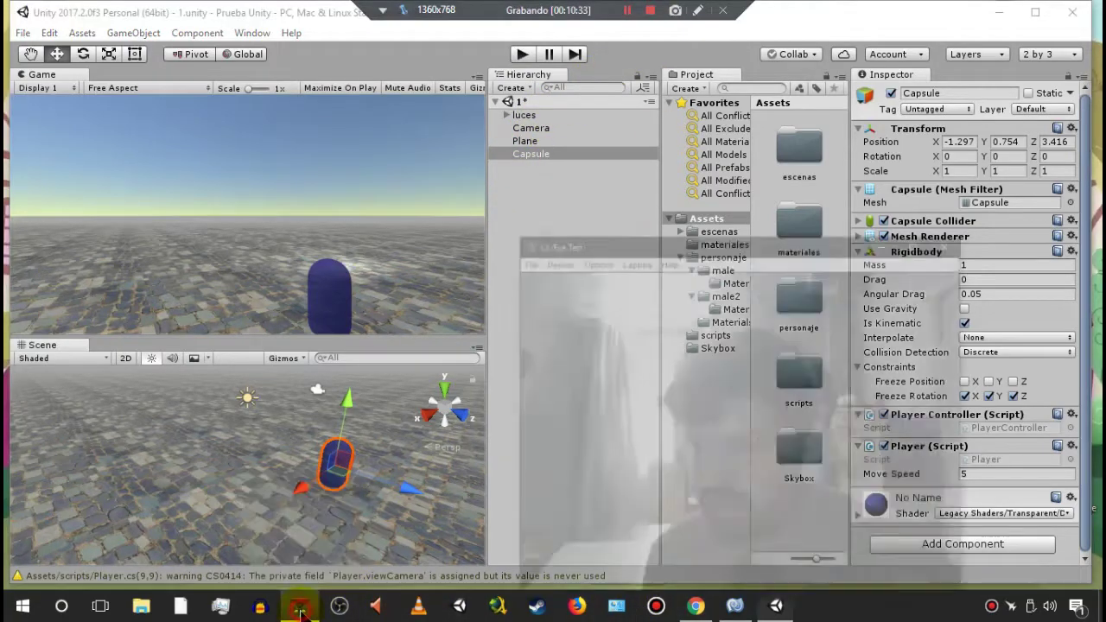